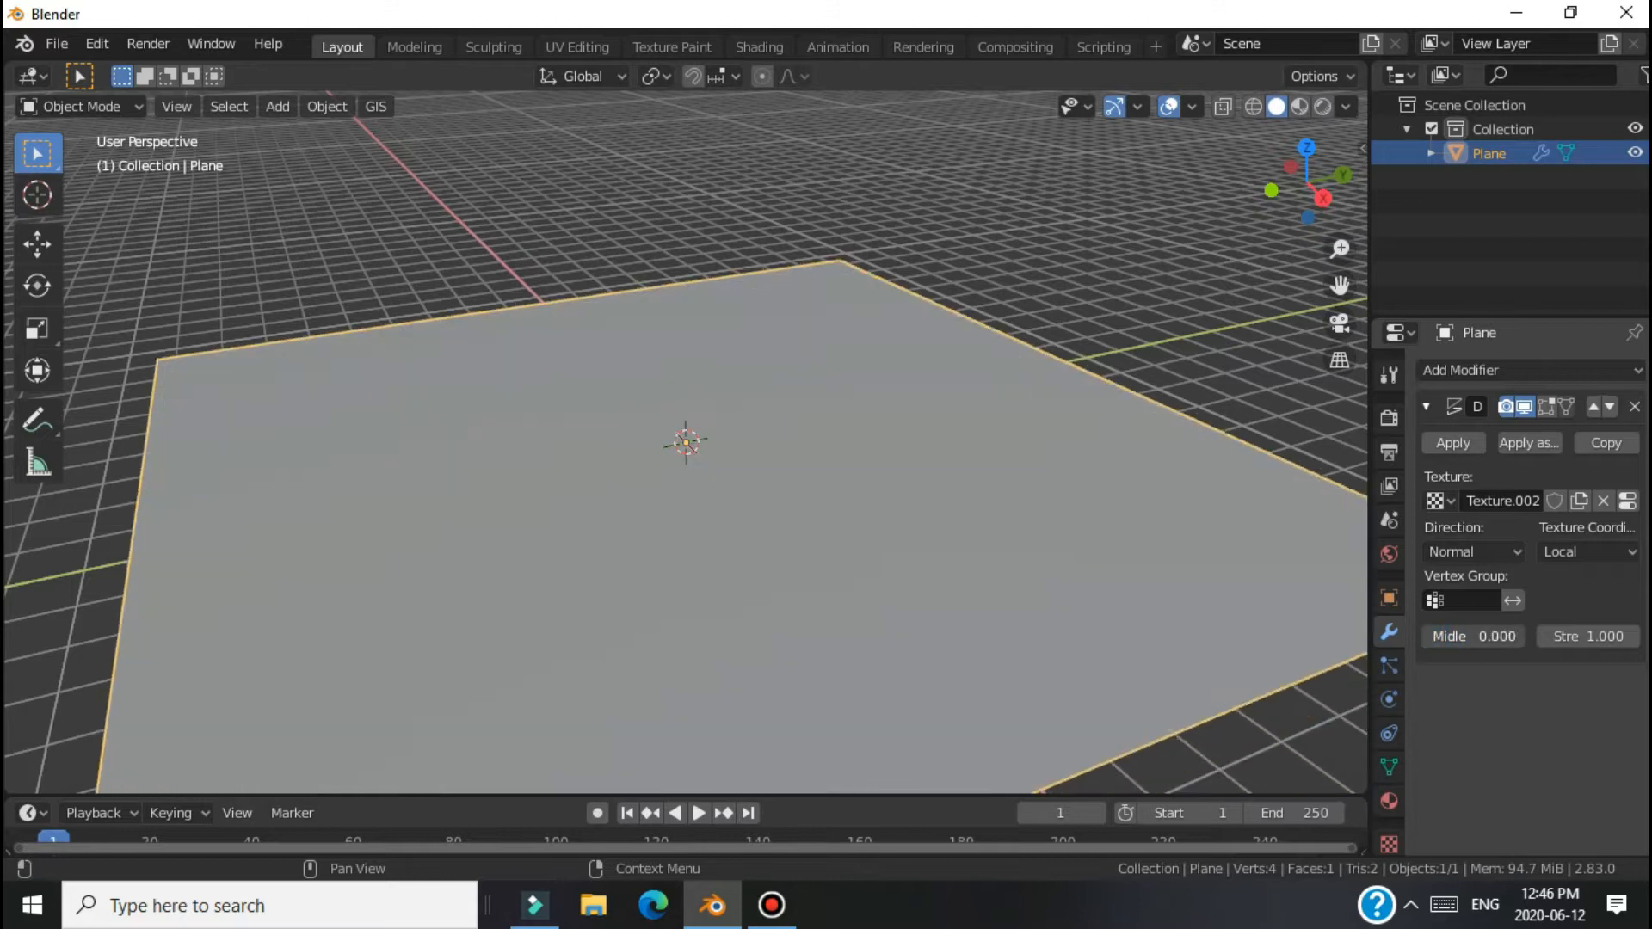
# Set the plane's Displace modifier strength to 0.5
pyautogui.moveTo(1549, 637); pyautogui.dragTo(1598, 636)
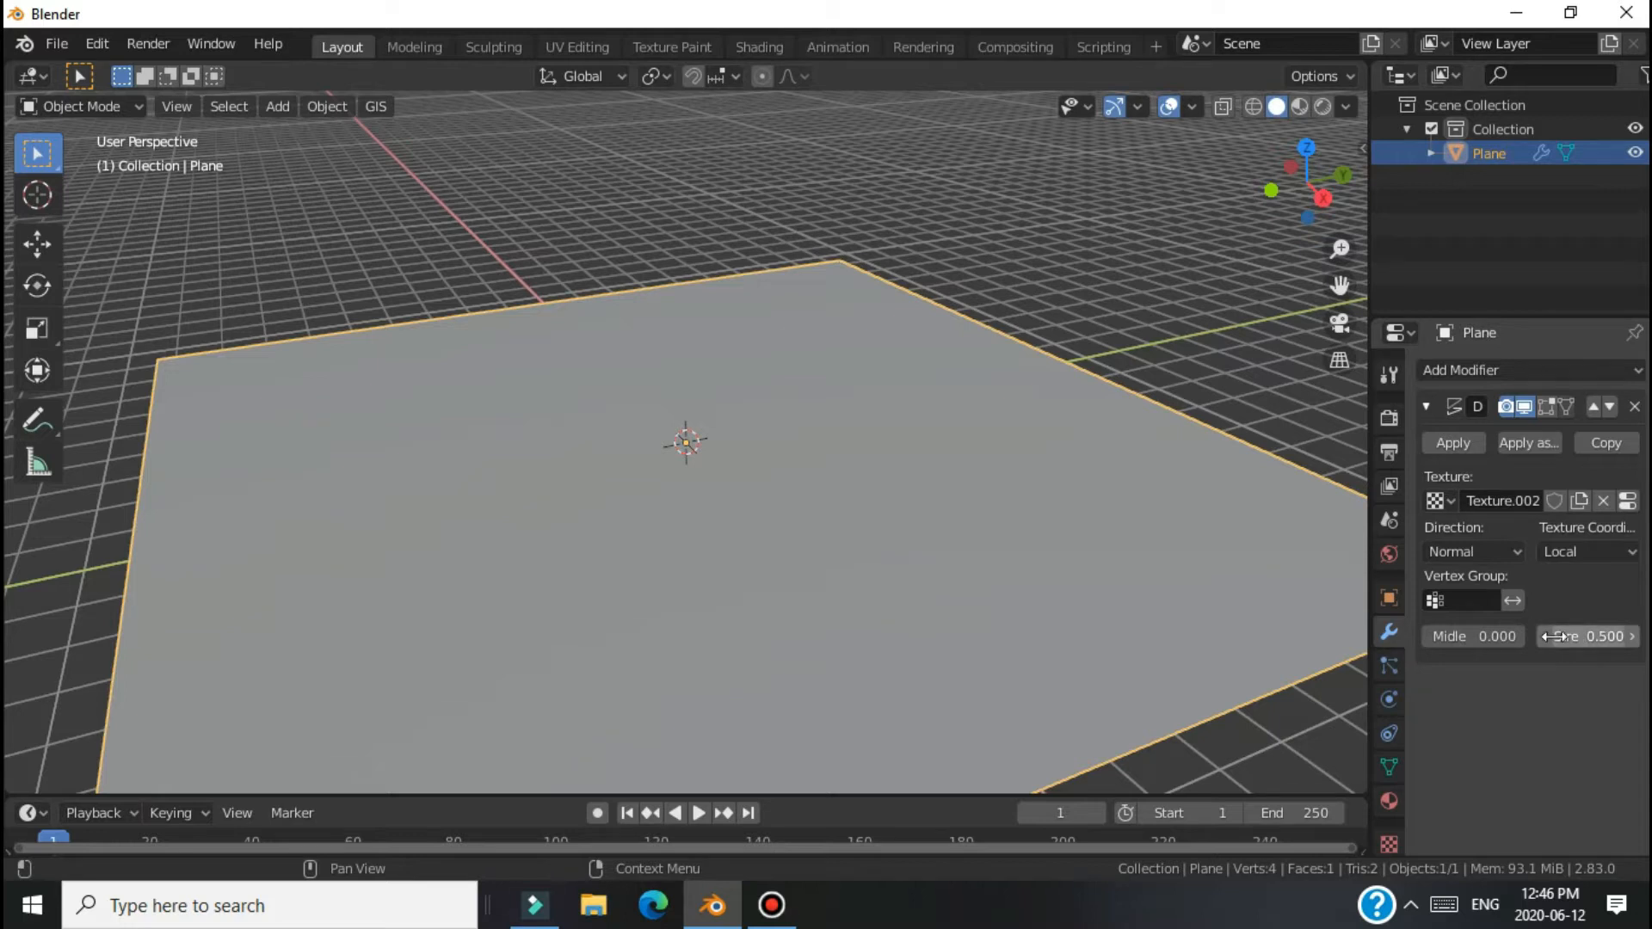
pyautogui.rightClick(764, 453)
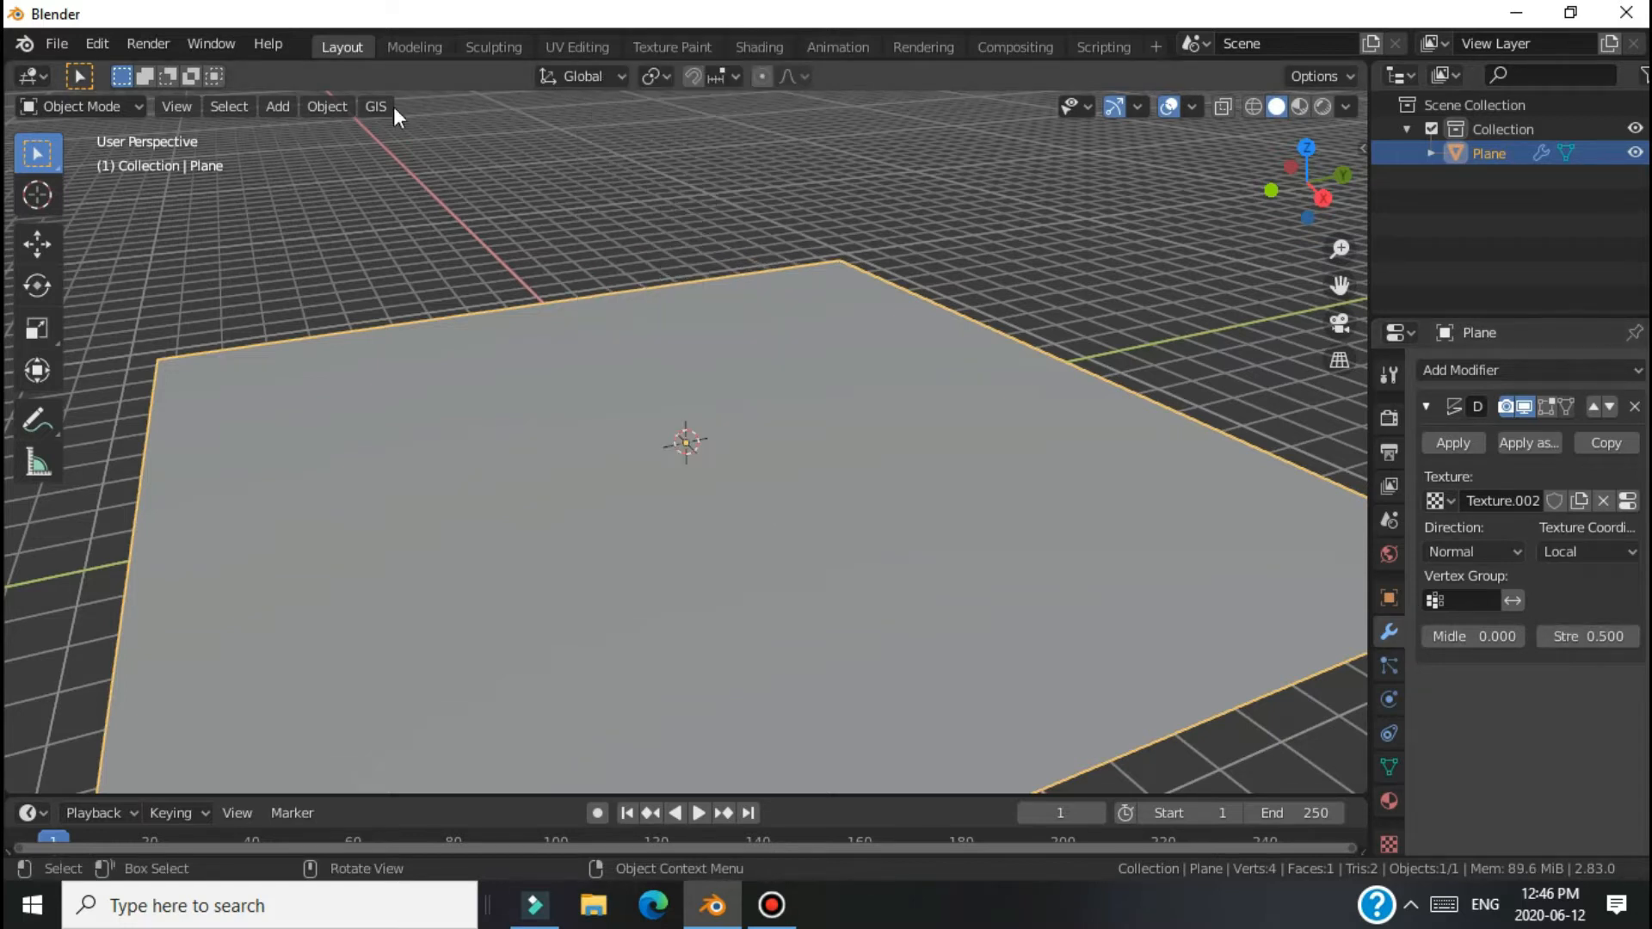
# Subdivide the whole plane mesh eight times in Edit Mode, and return to the Layout workspace in Object Mode
pyautogui.click(414, 47)
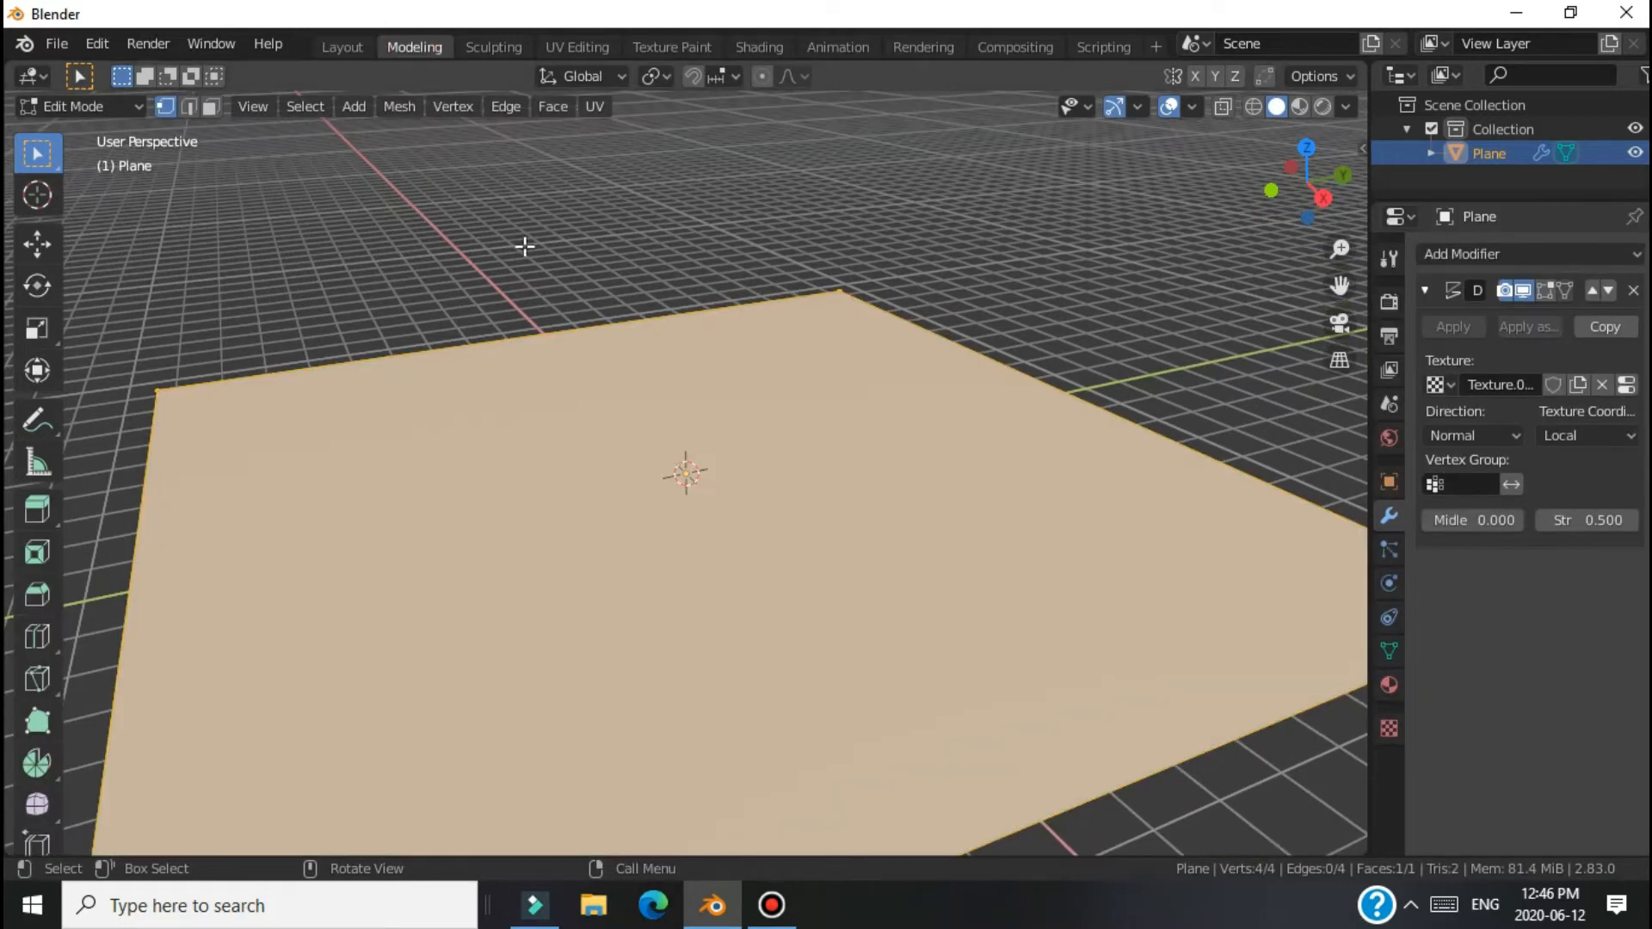
pyautogui.rightClick(604, 397)
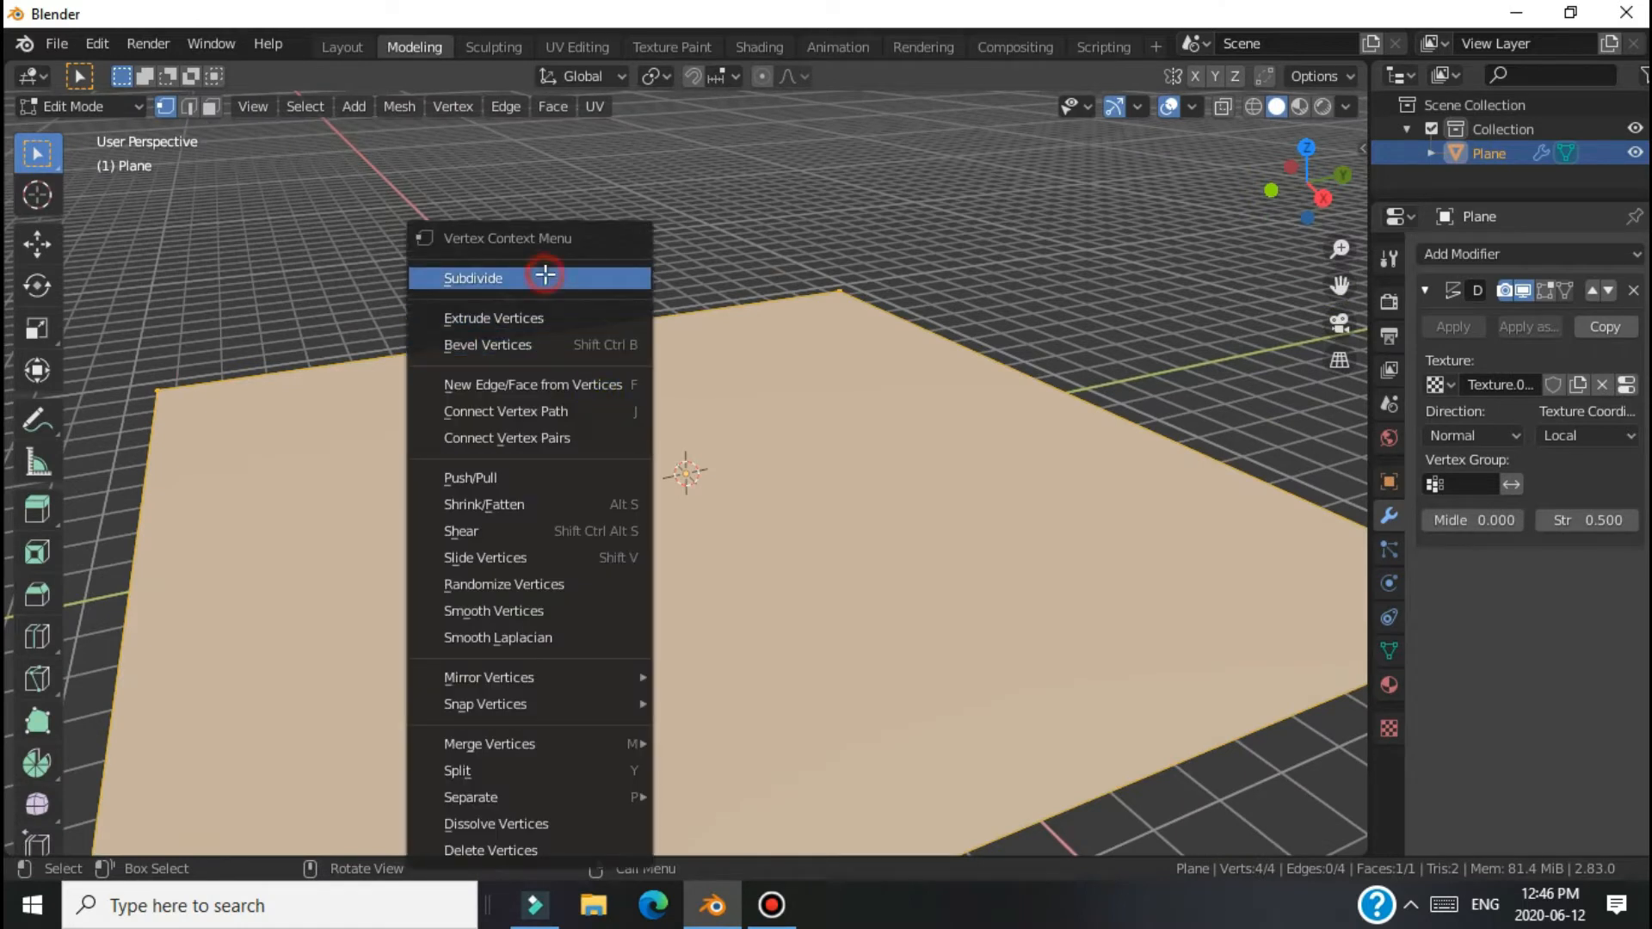
pyautogui.click(545, 275)
pyautogui.rightClick(609, 372)
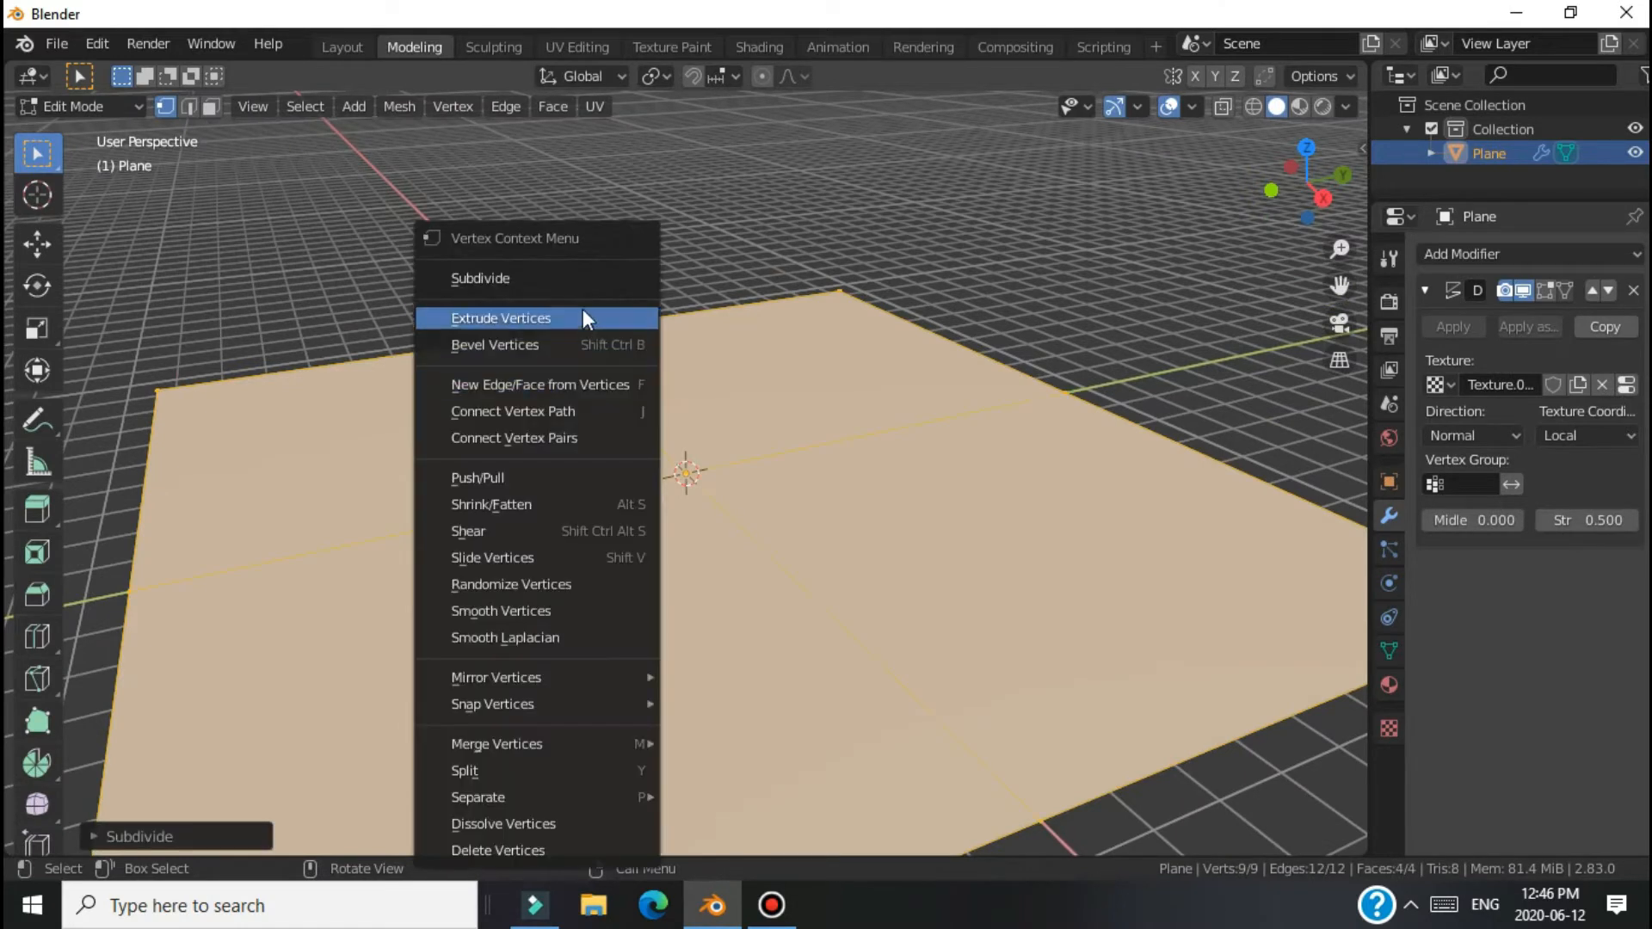
pyautogui.click(591, 279)
pyautogui.rightClick(646, 417)
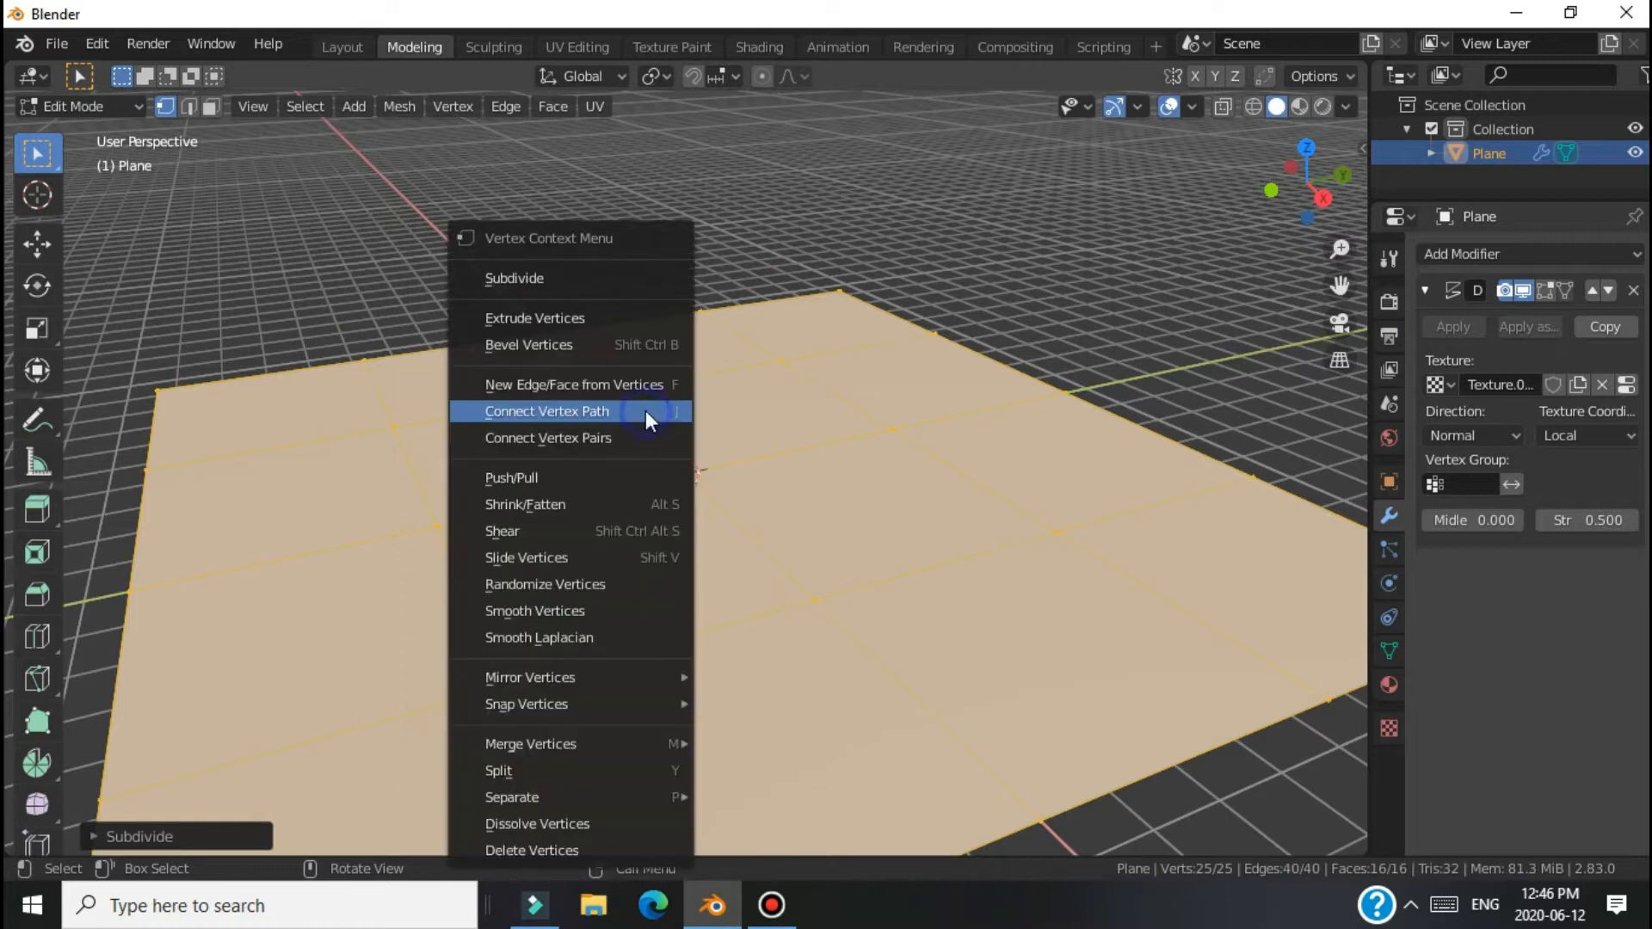
pyautogui.click(616, 280)
pyautogui.rightClick(673, 410)
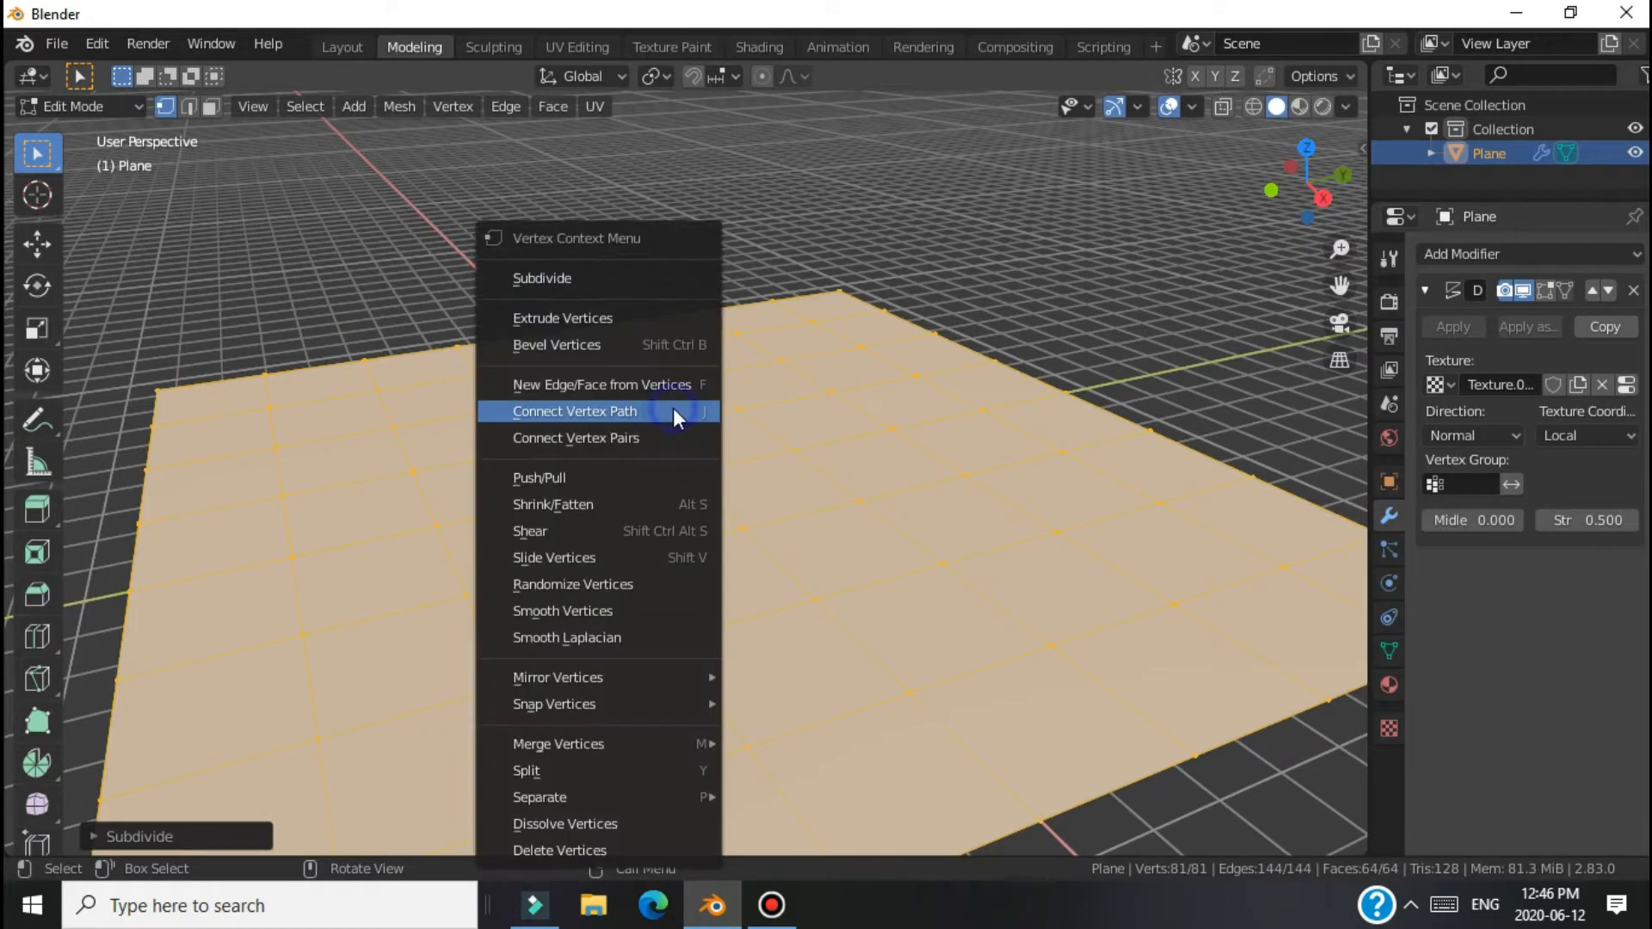
pyautogui.click(621, 279)
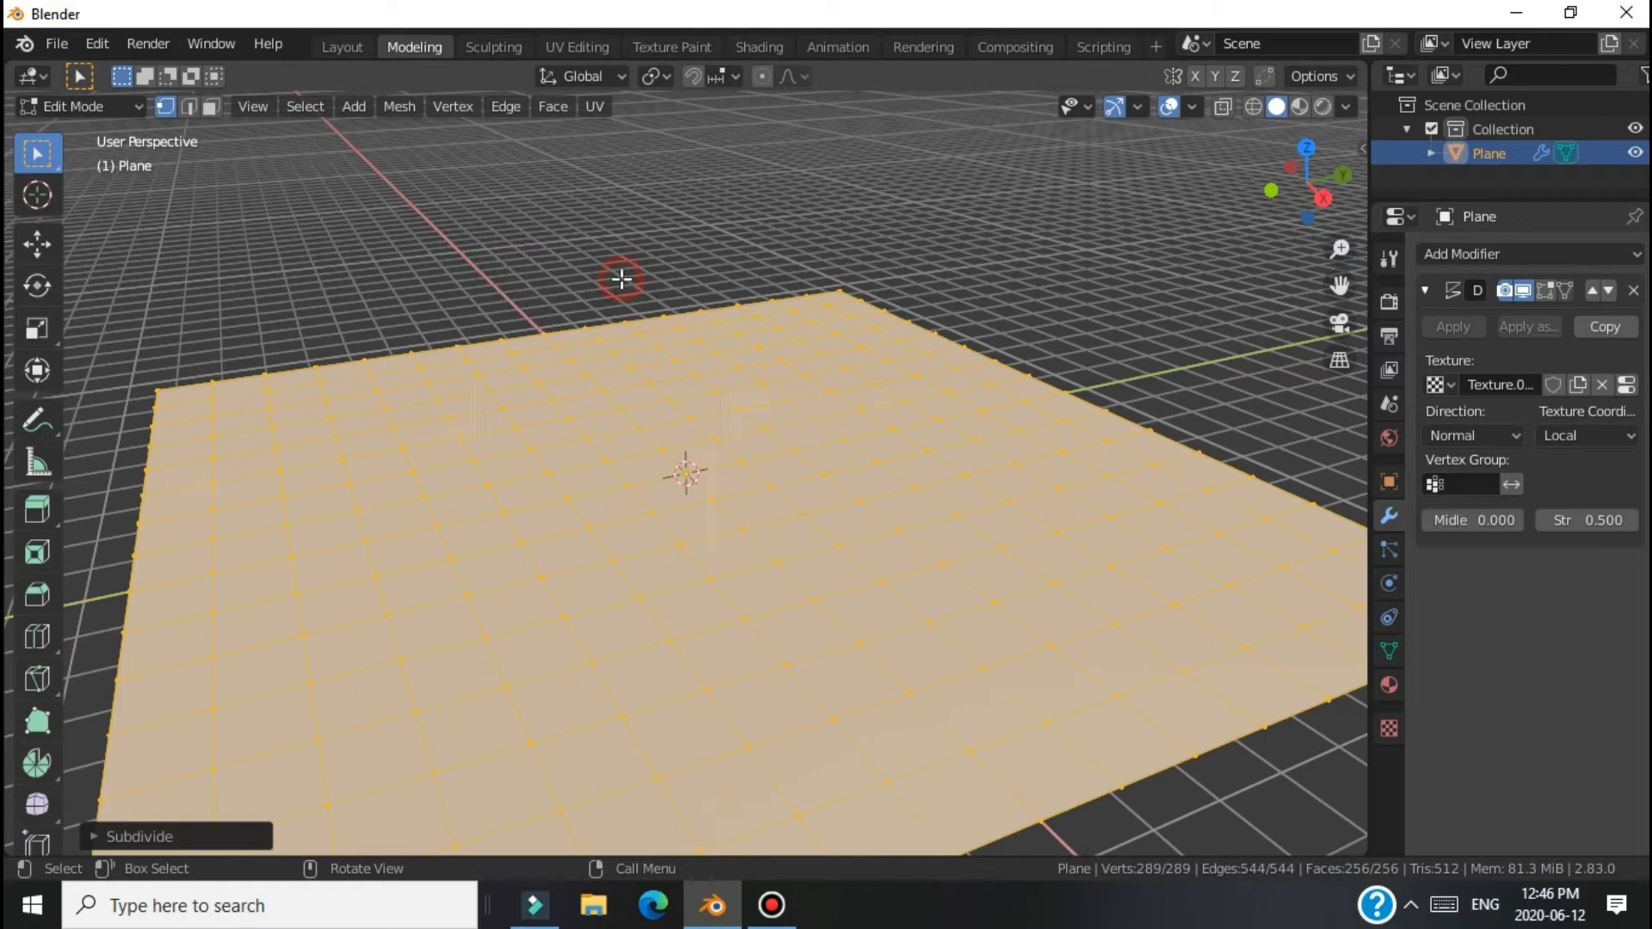
pyautogui.rightClick(676, 399)
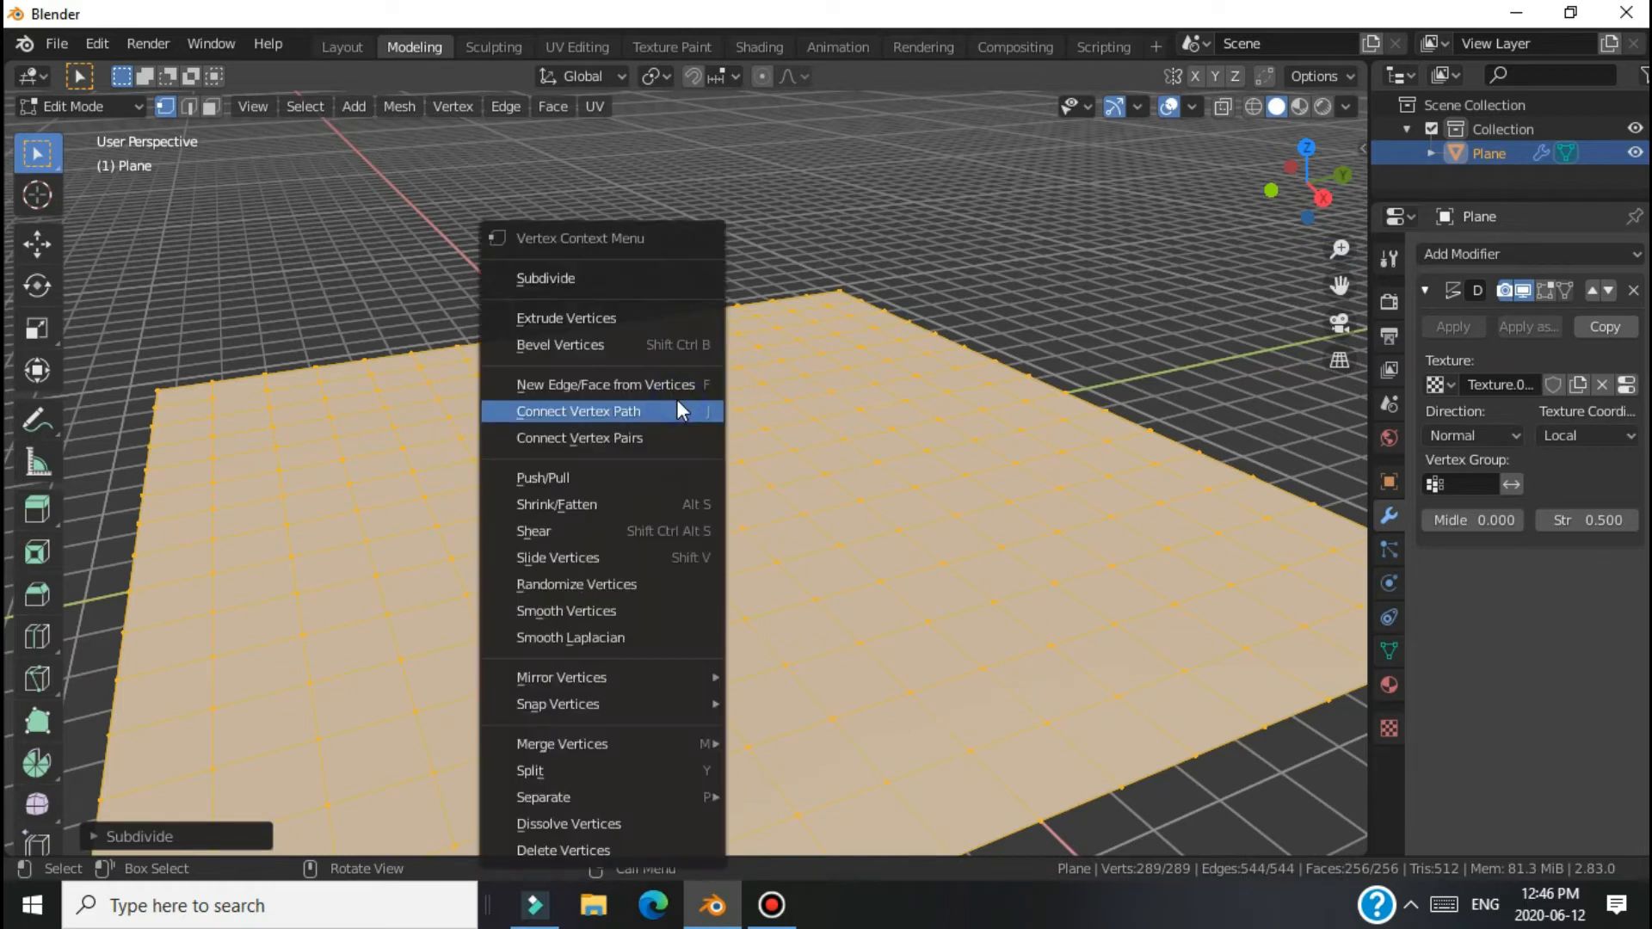
pyautogui.click(630, 277)
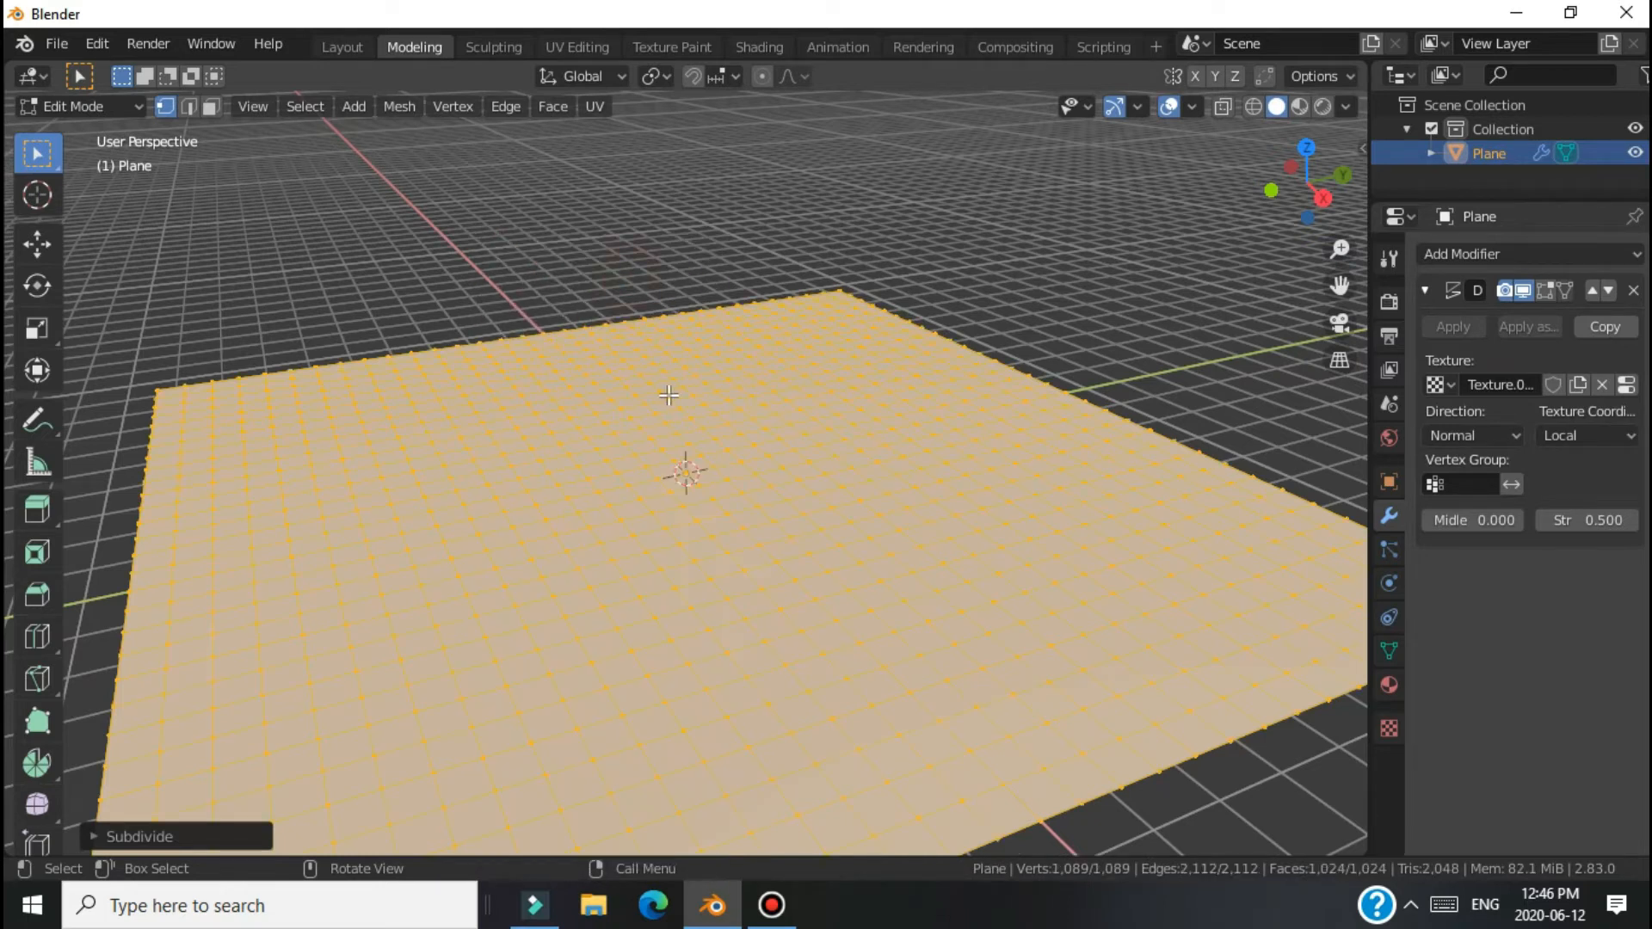
pyautogui.rightClick(668, 395)
pyautogui.click(616, 283)
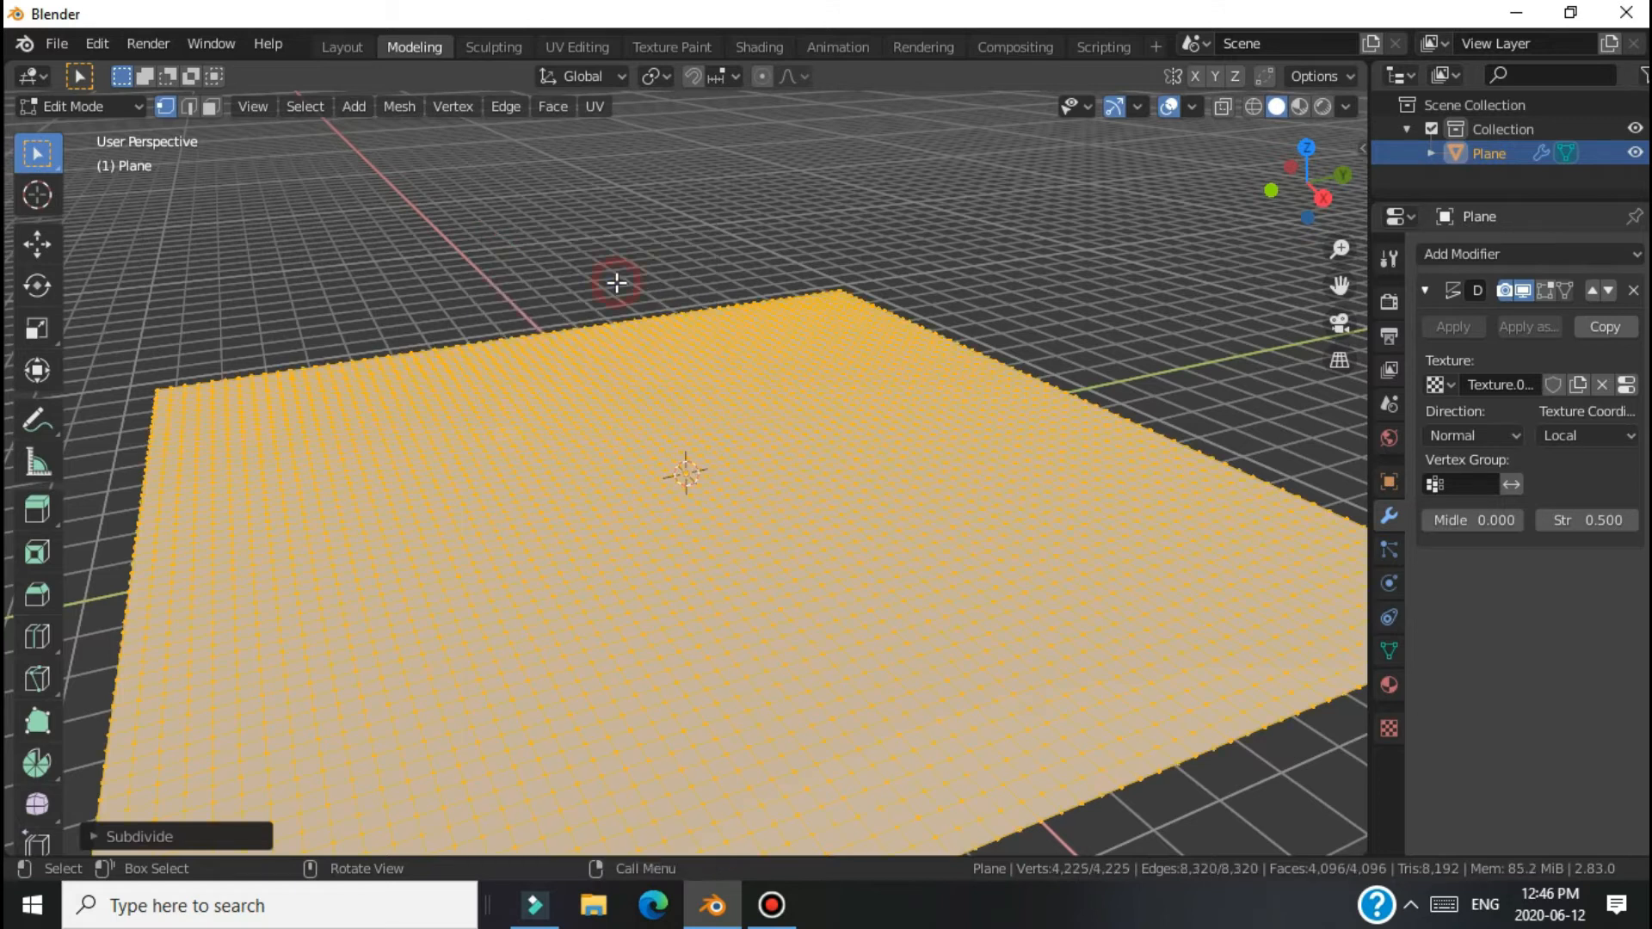
pyautogui.rightClick(637, 425)
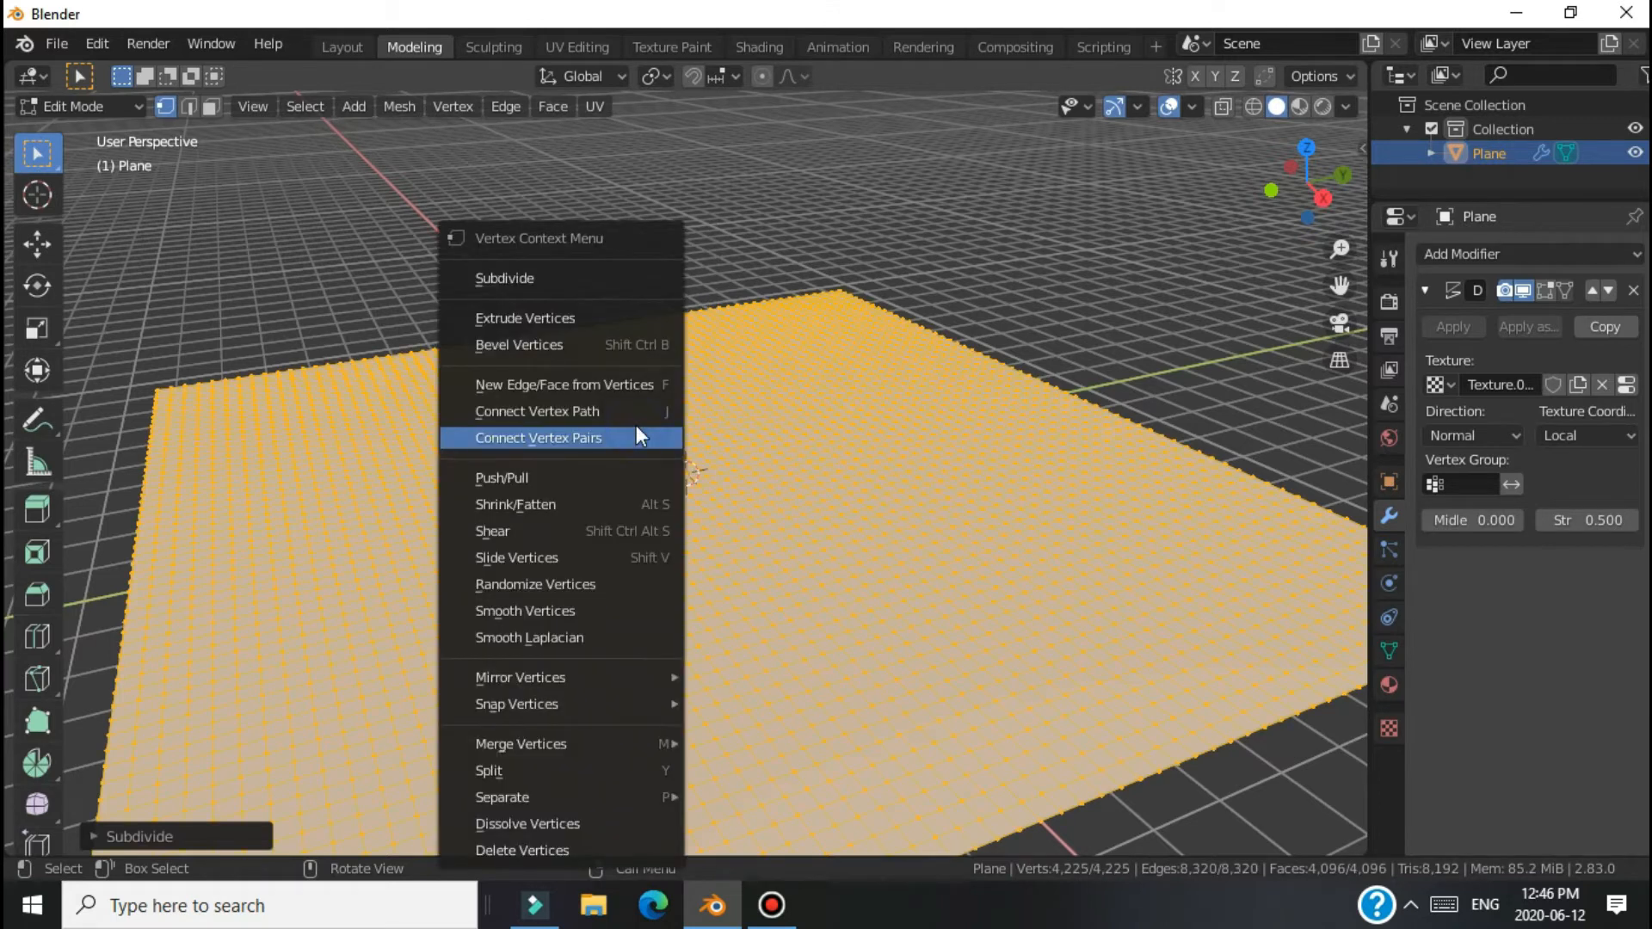
pyautogui.click(571, 277)
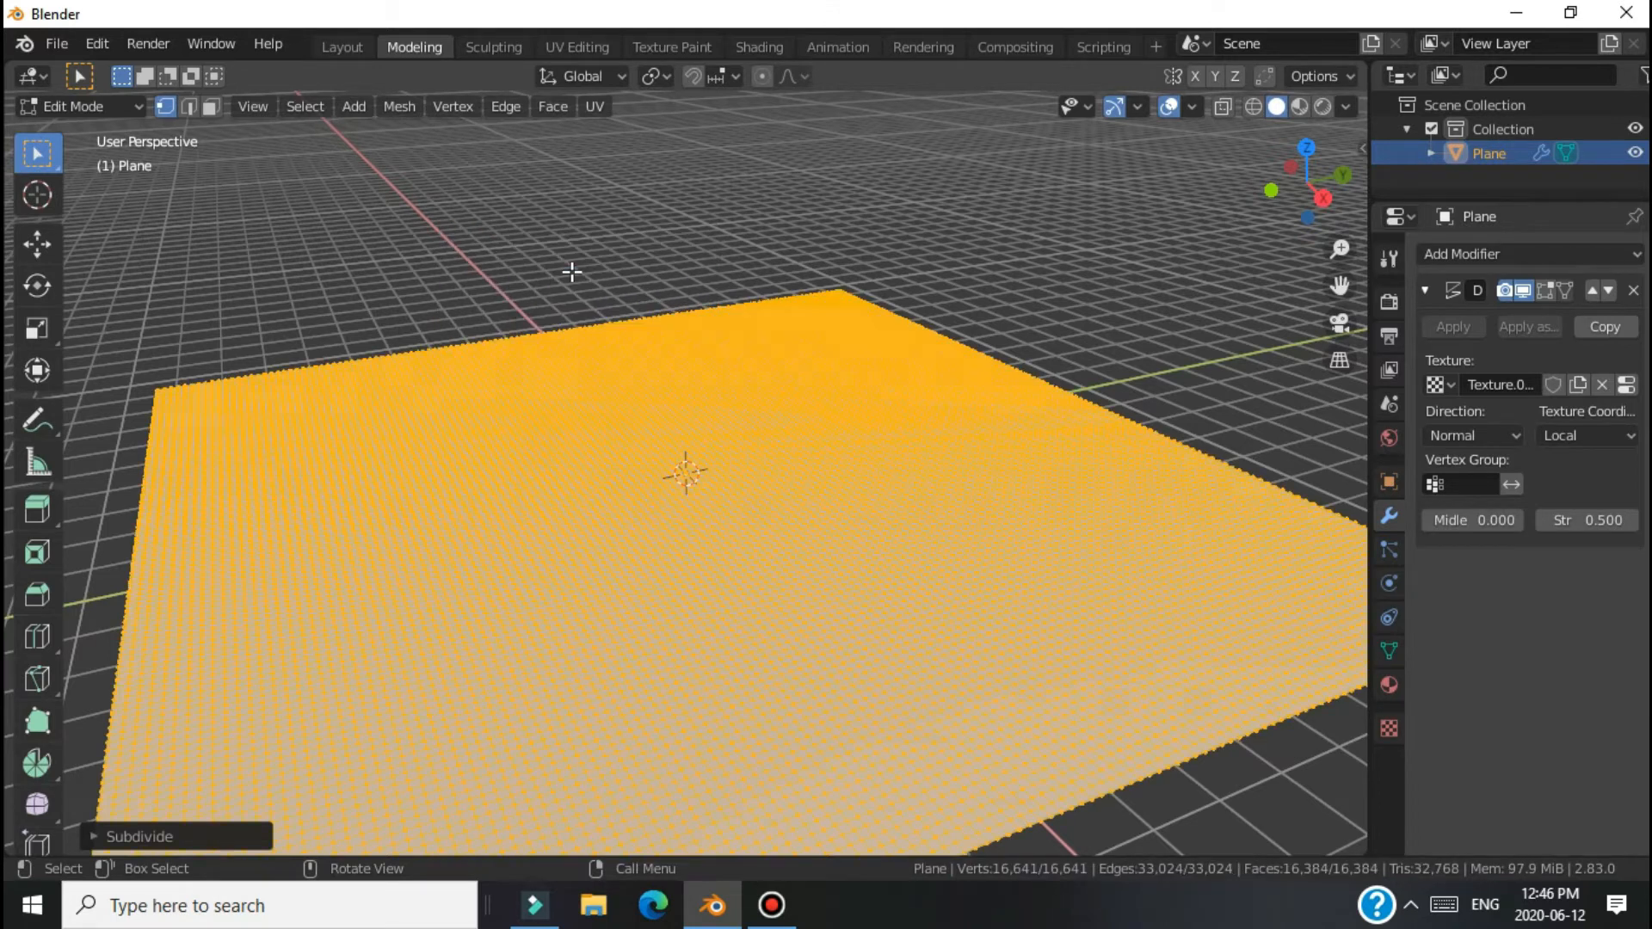
pyautogui.rightClick(689, 406)
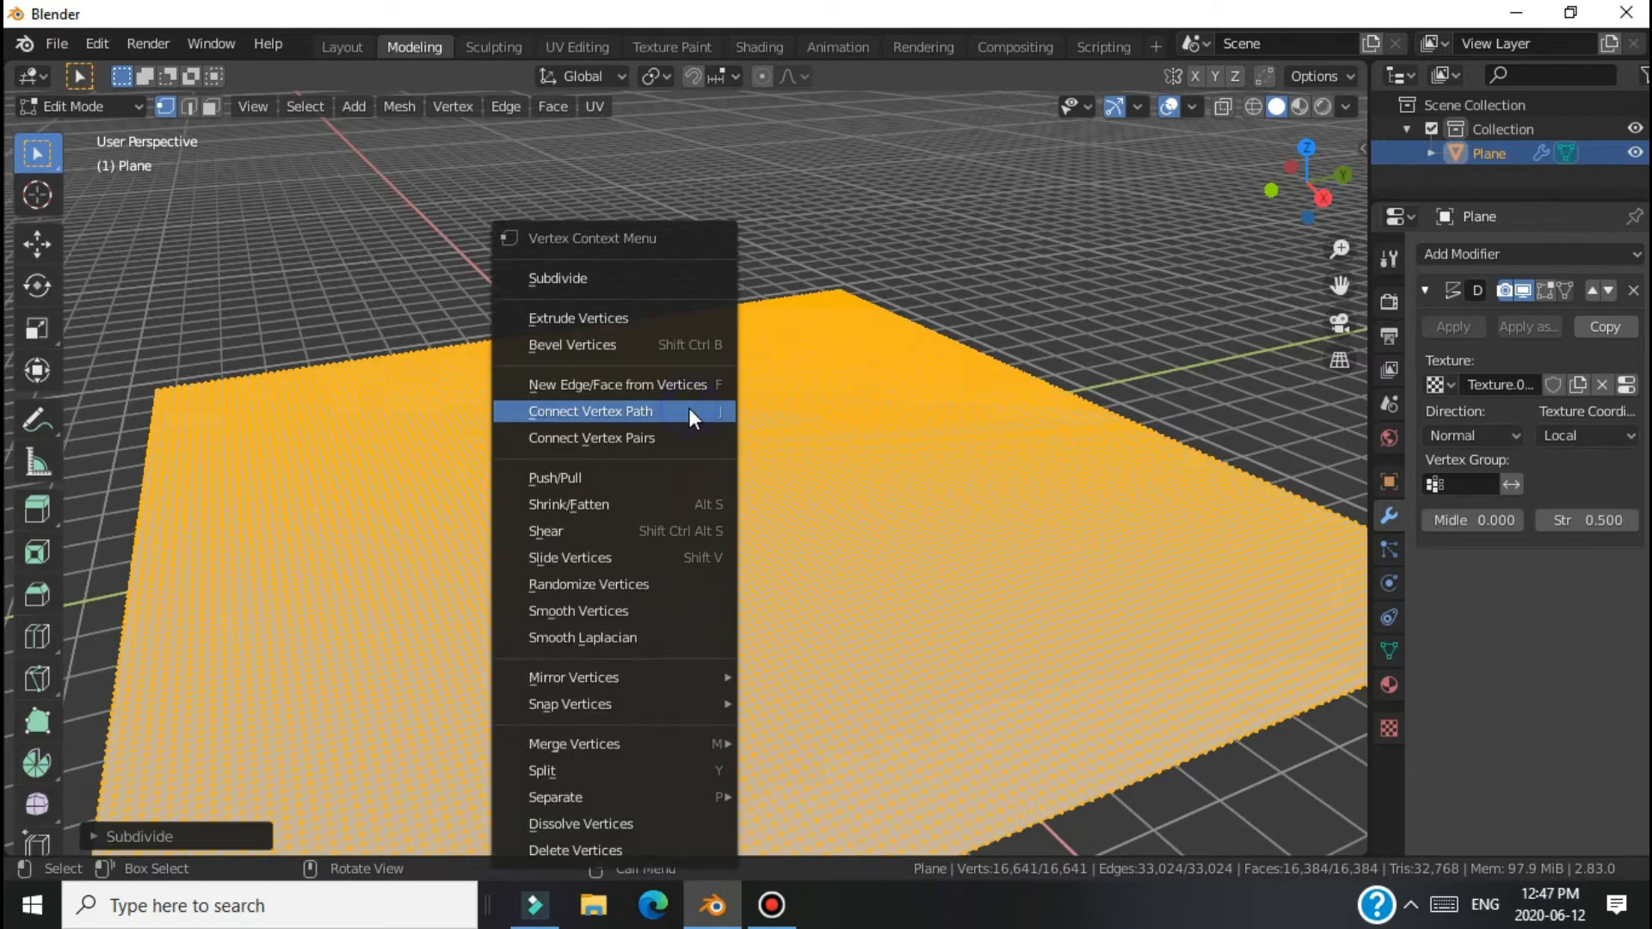
pyautogui.click(621, 278)
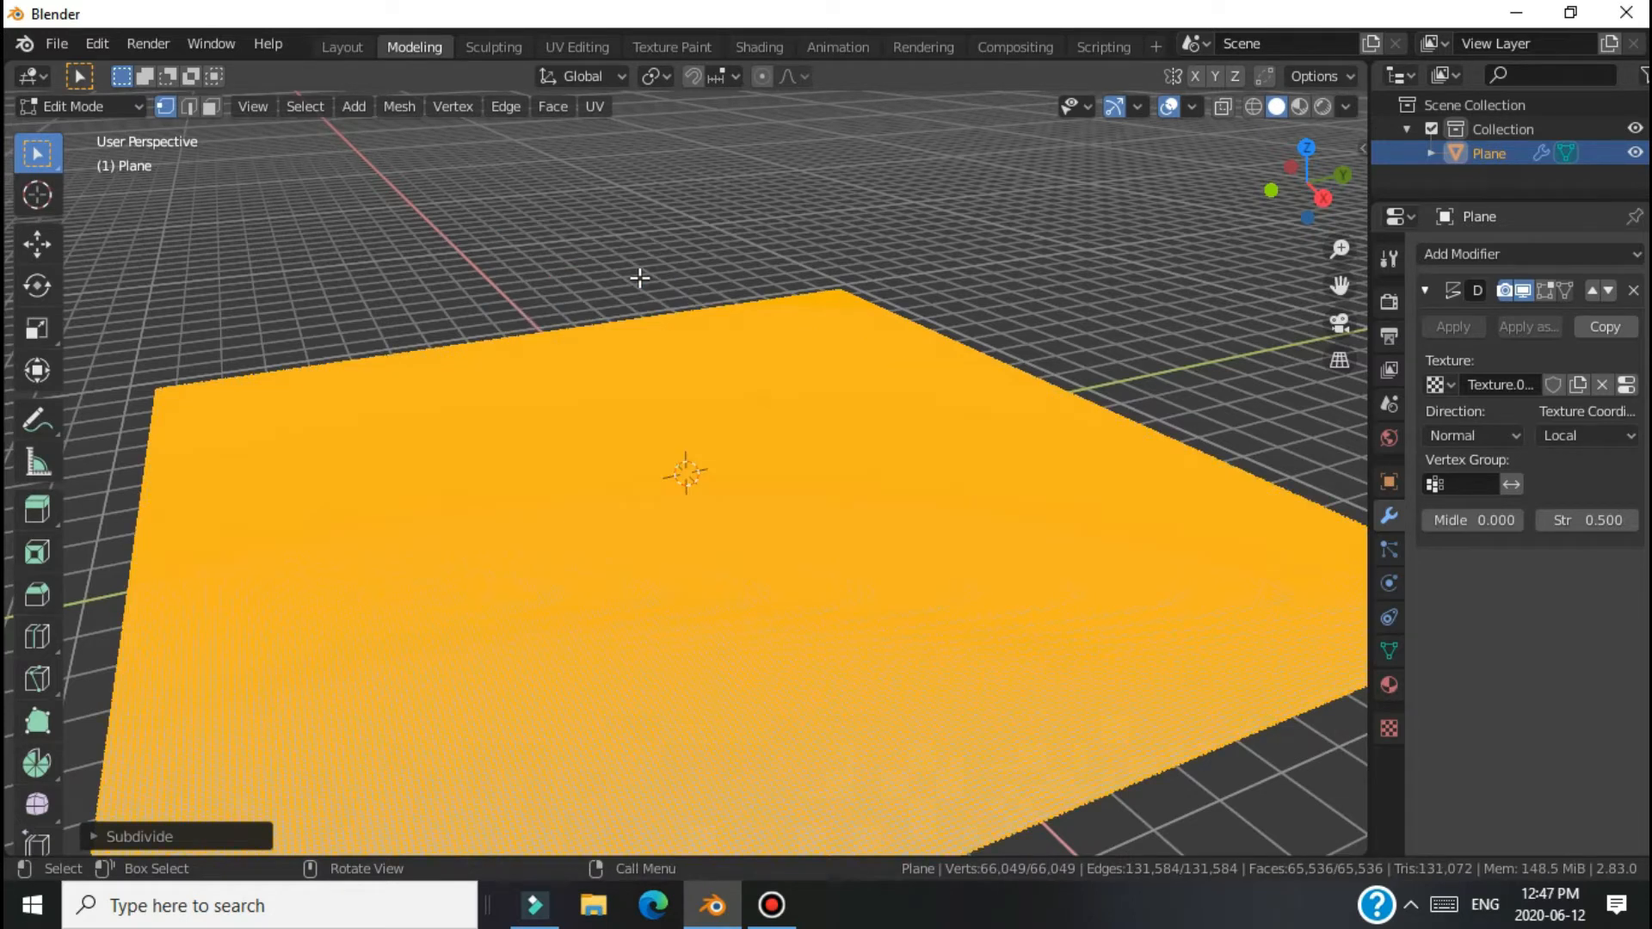
pyautogui.click(877, 249)
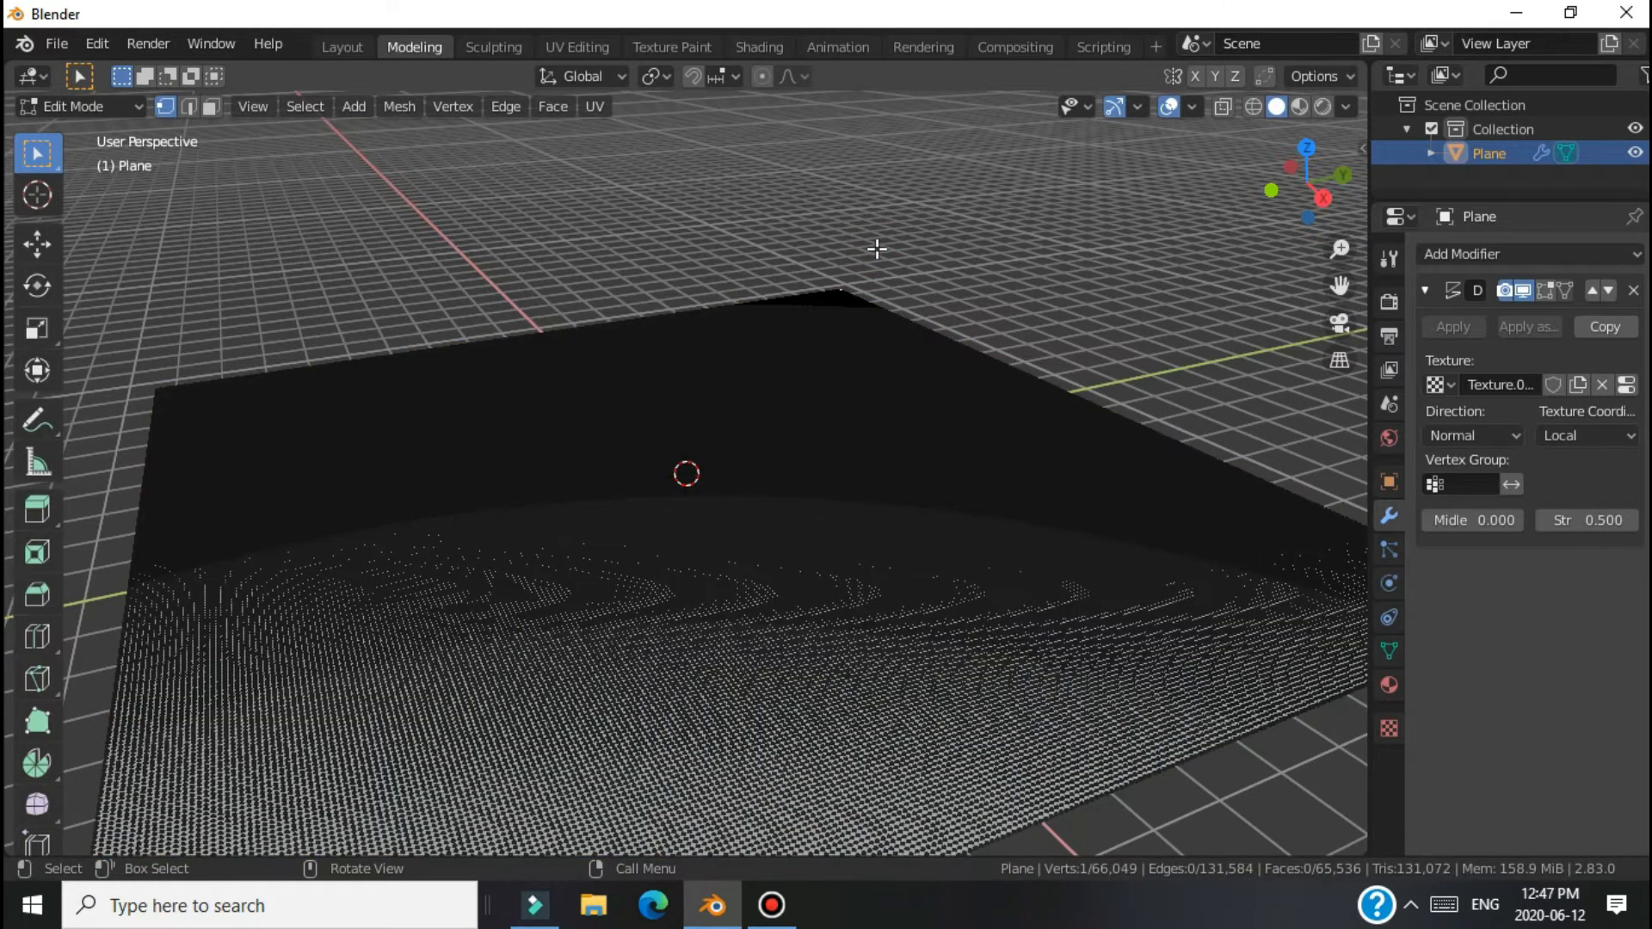
pyautogui.click(360, 50)
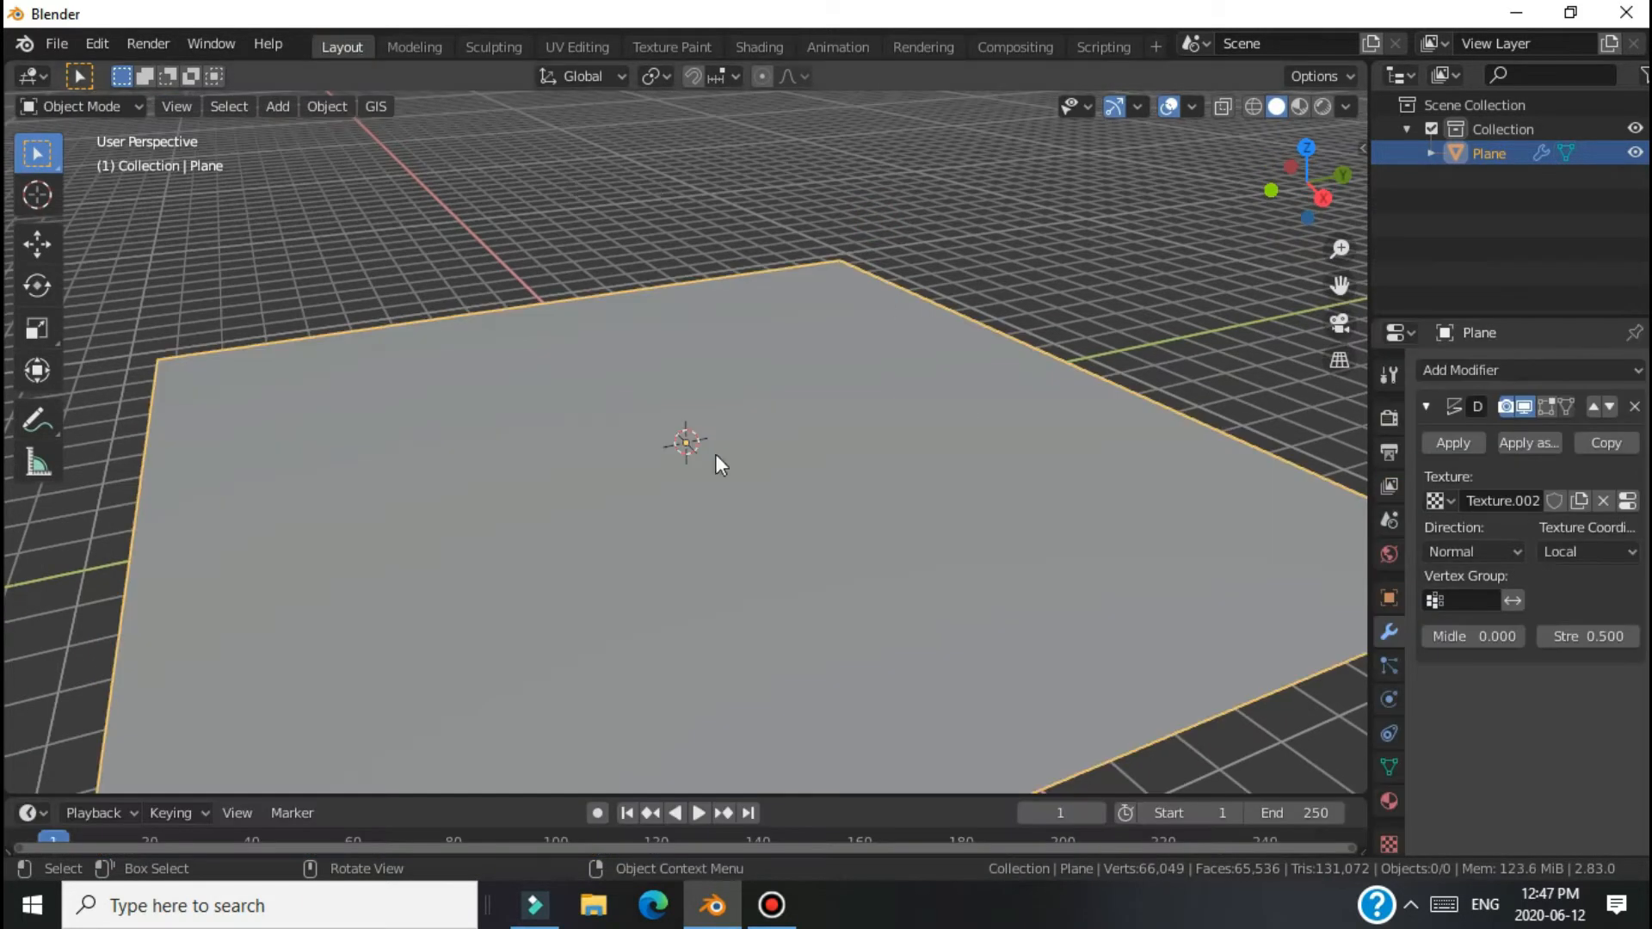
# Change the type of the plane's displacement texture to Clouds
pyautogui.click(1388, 846)
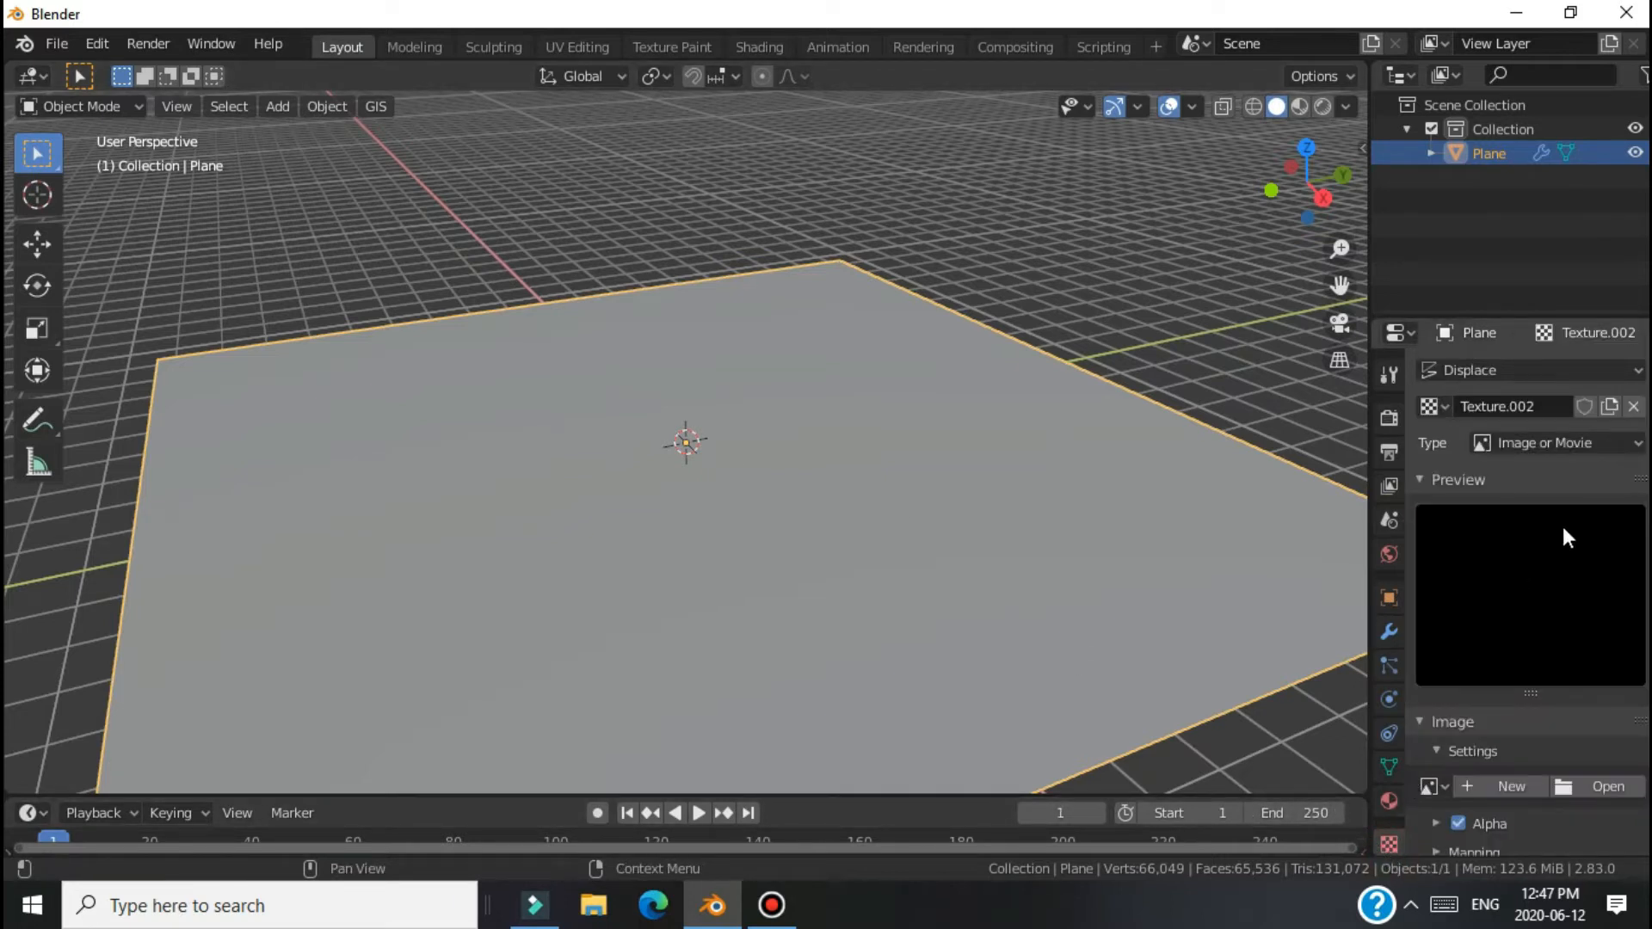
pyautogui.click(1566, 442)
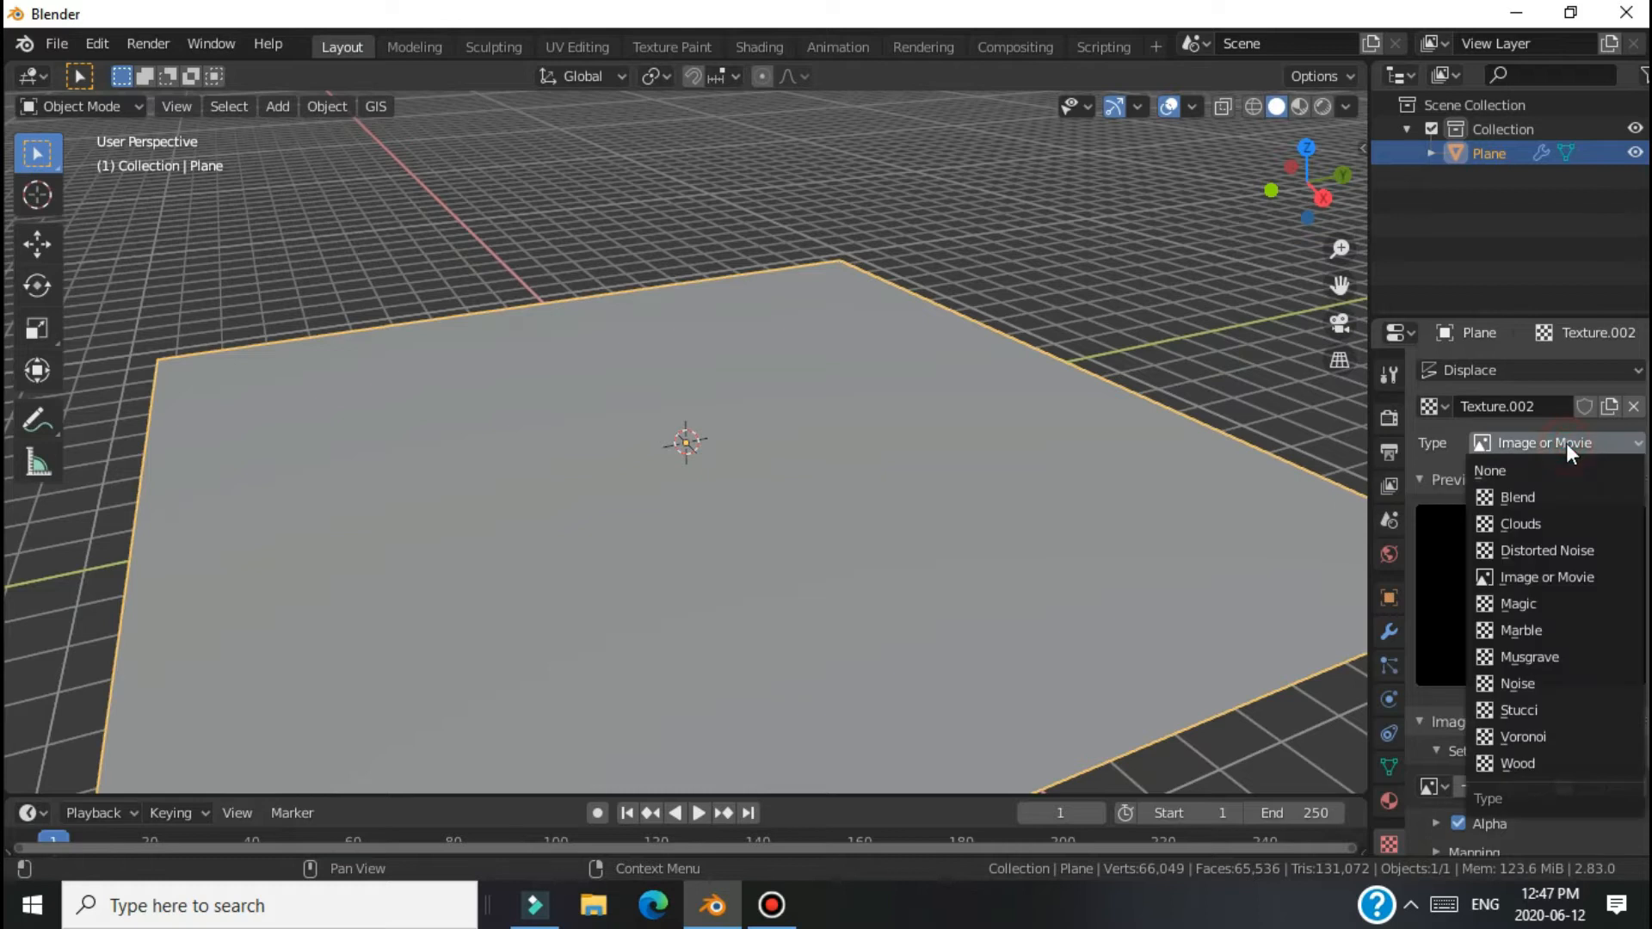
pyautogui.click(1577, 519)
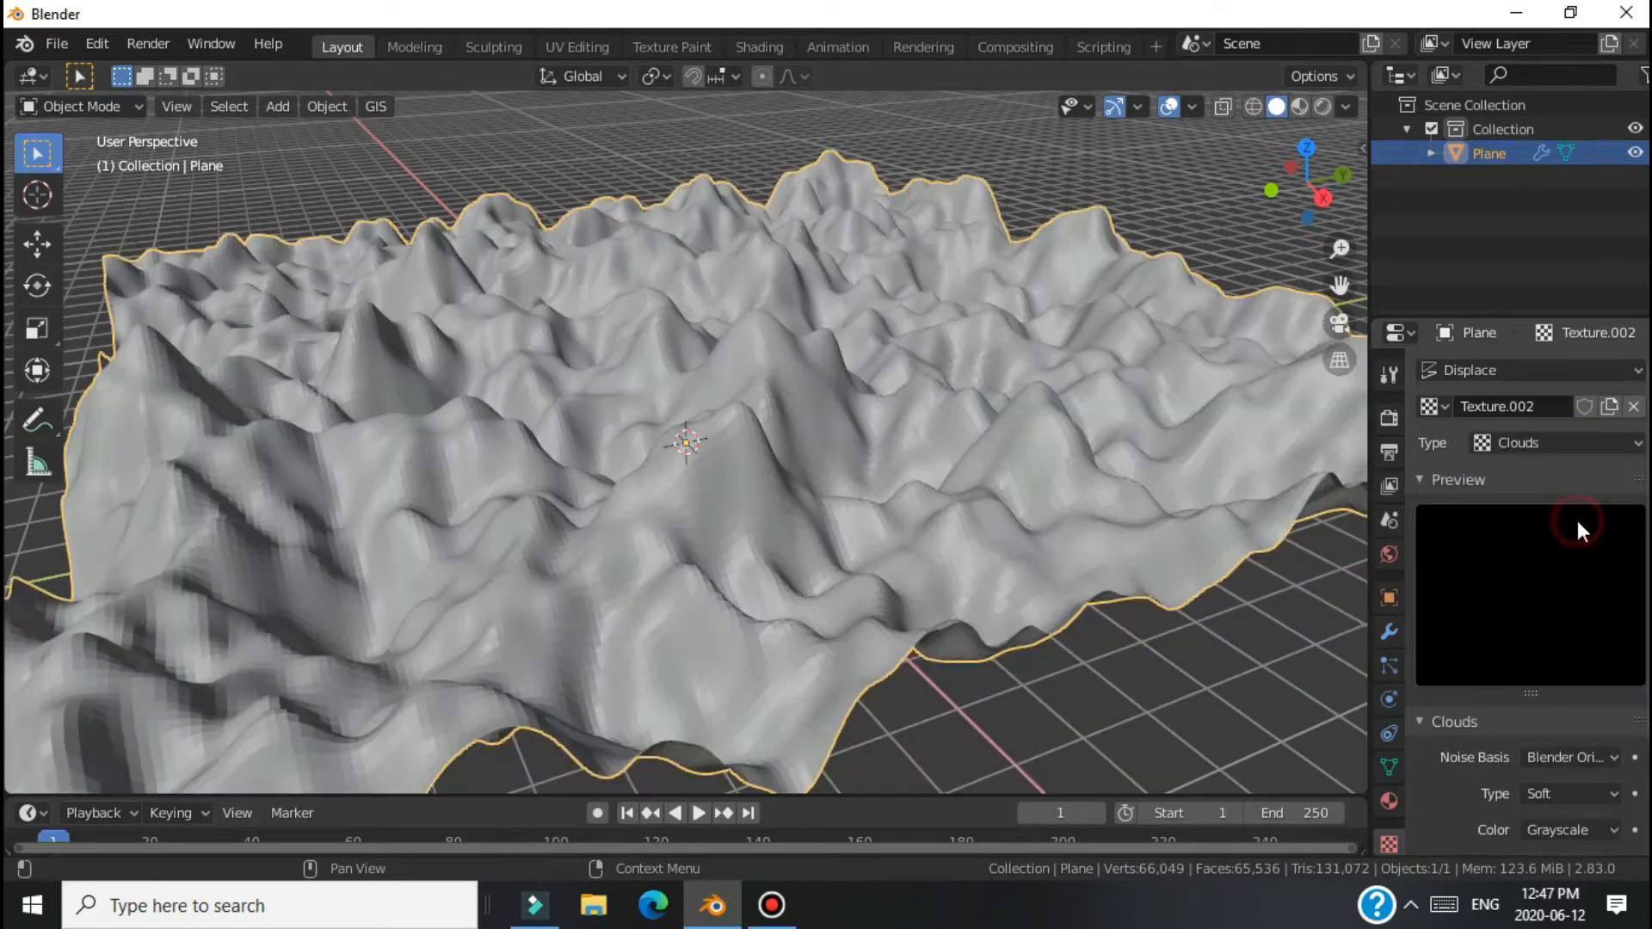
# Try the Distorted Noise, Magic, Voronoi and Wood types on the displacement texture, and switch it back to Clouds
pyautogui.click(1579, 444)
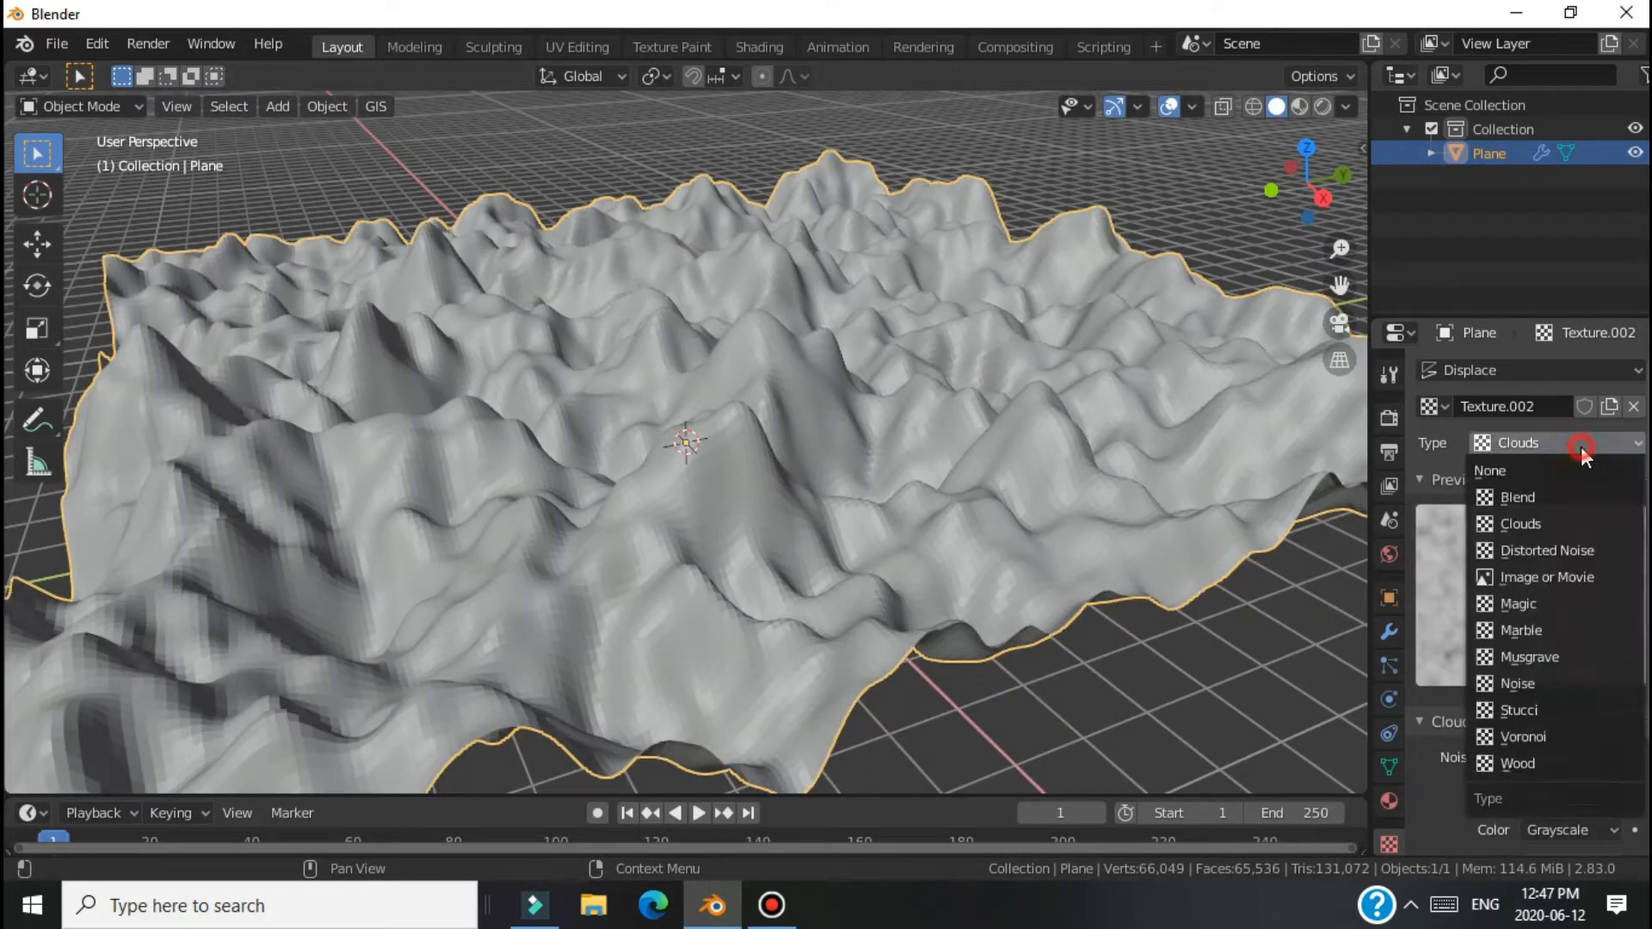
pyautogui.click(1579, 553)
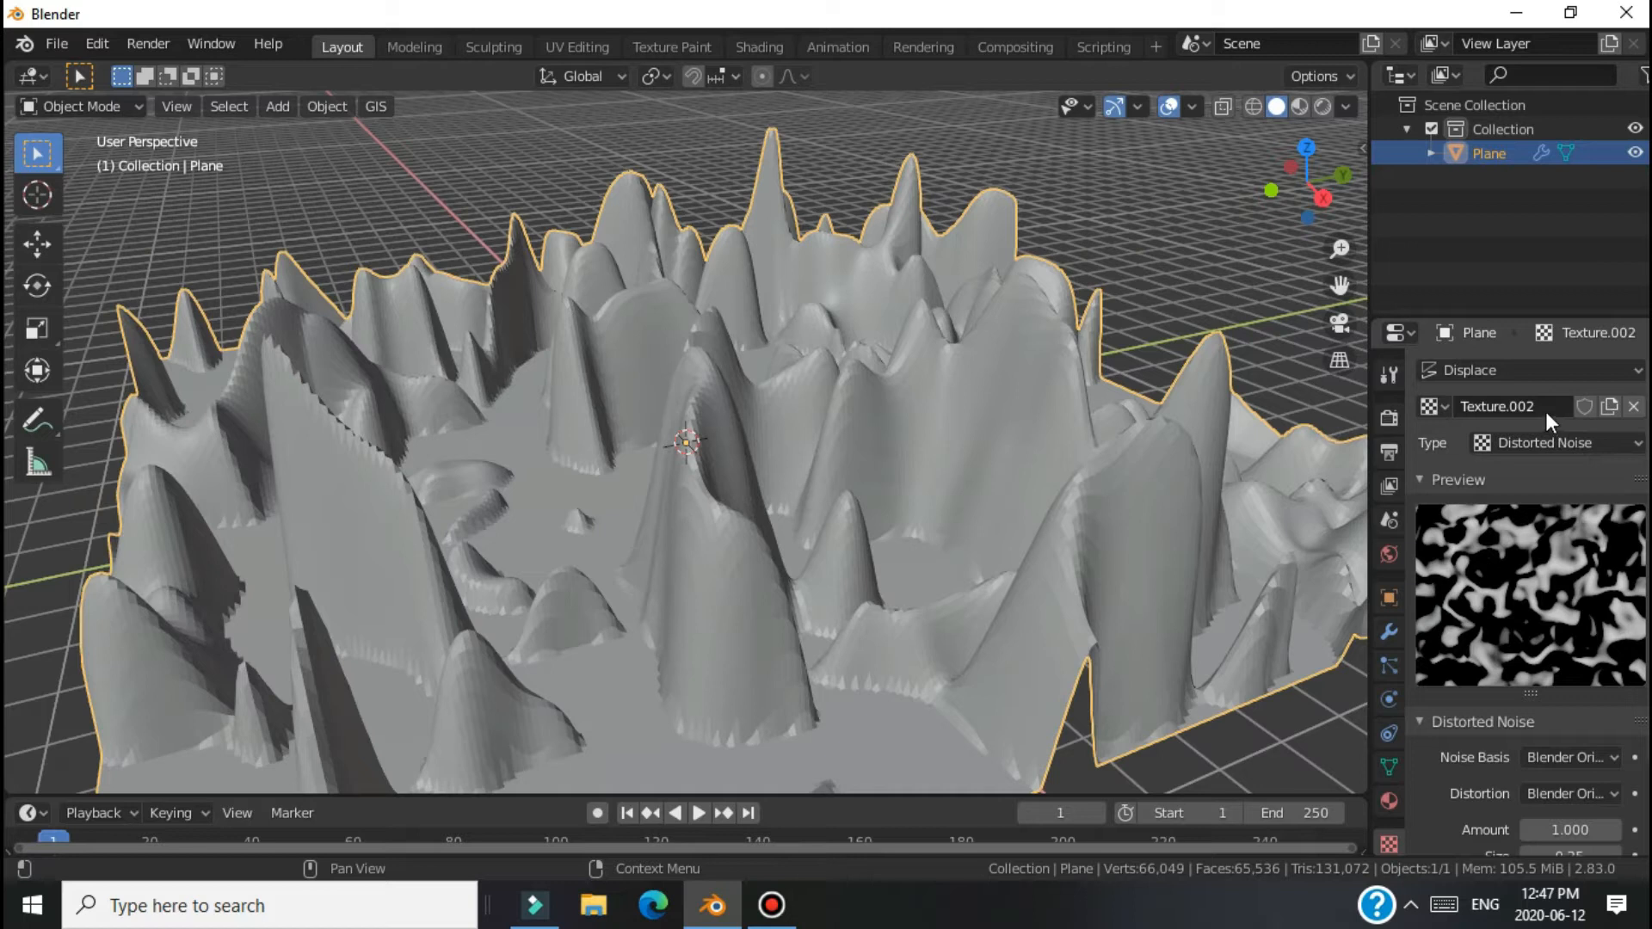
pyautogui.click(1559, 442)
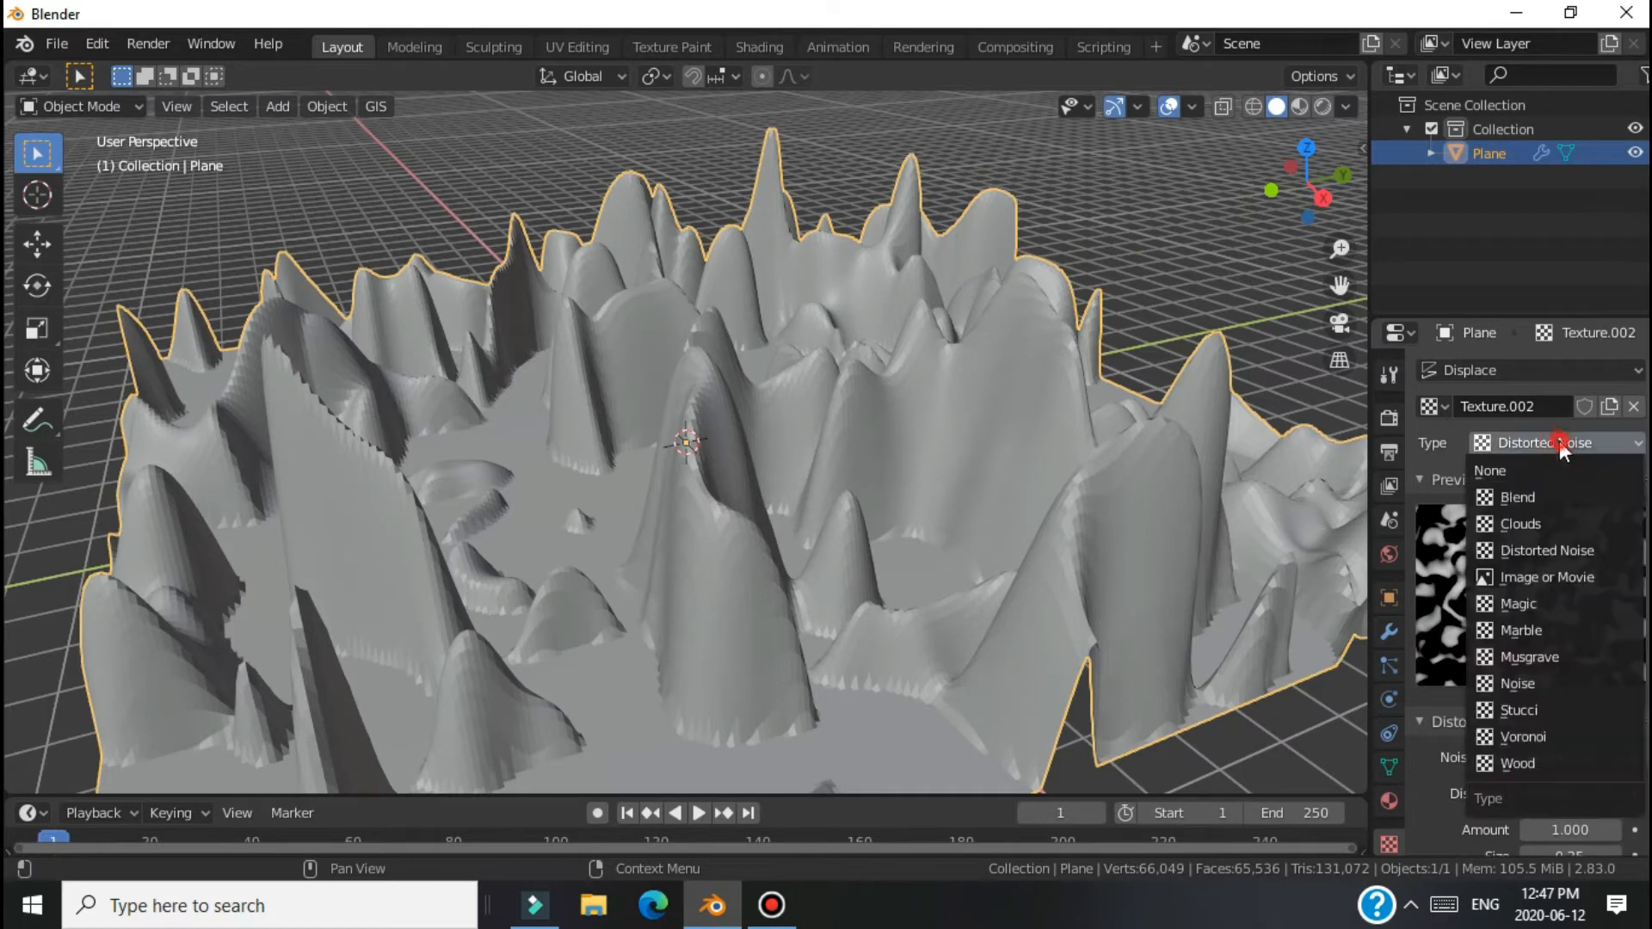
pyautogui.click(1557, 598)
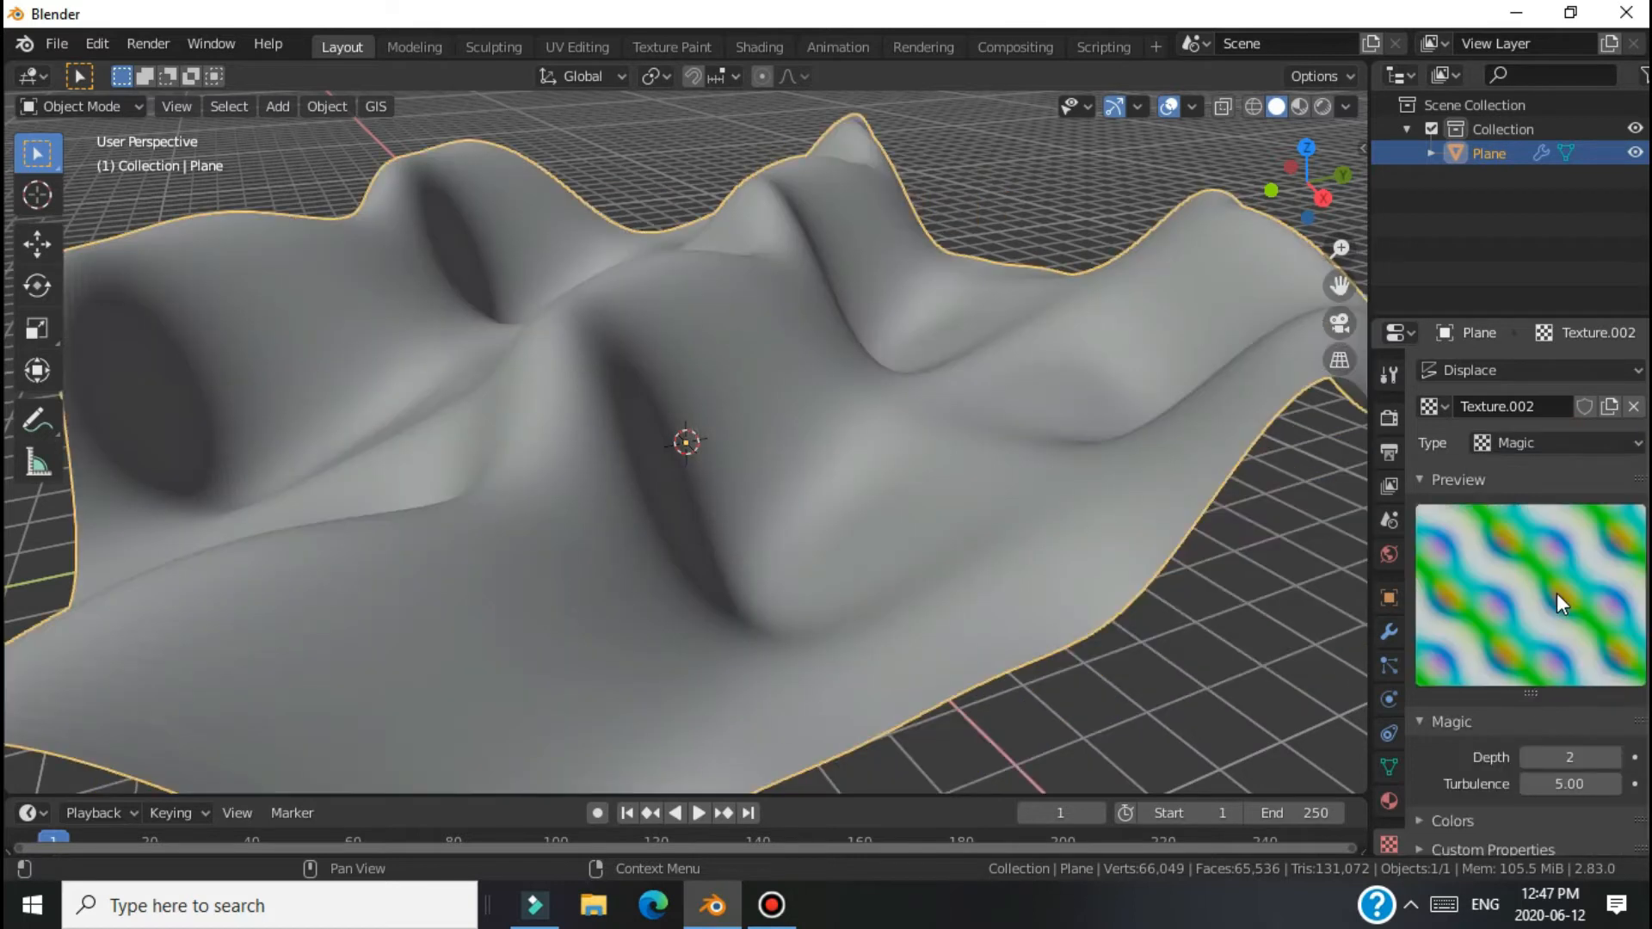
pyautogui.click(1537, 441)
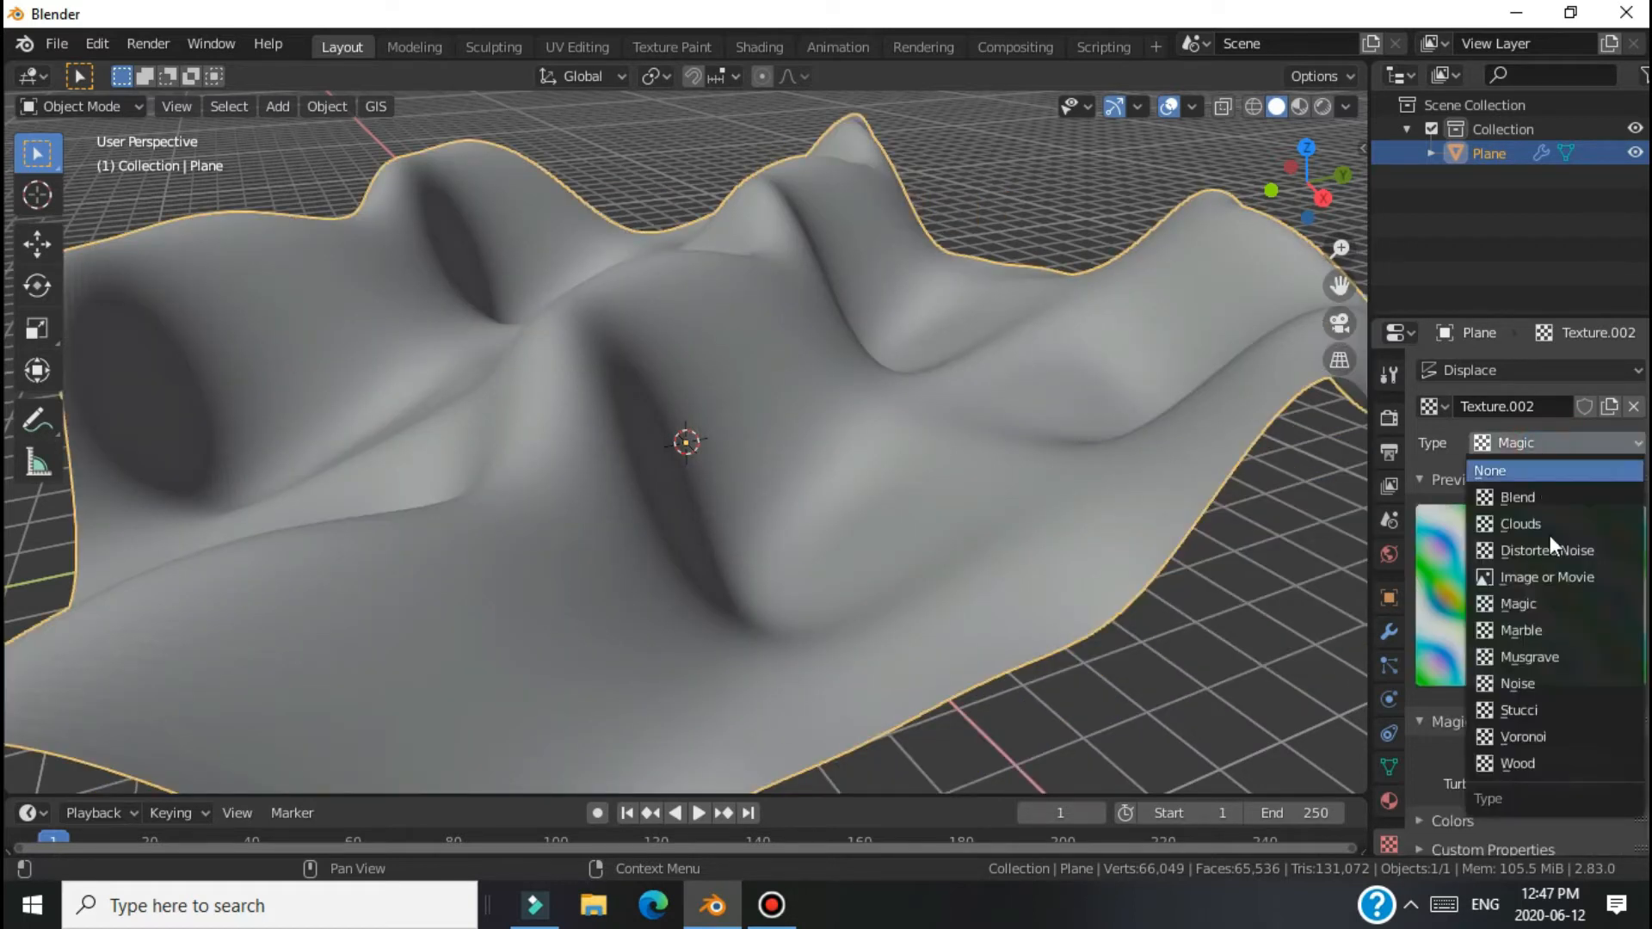
pyautogui.click(1554, 730)
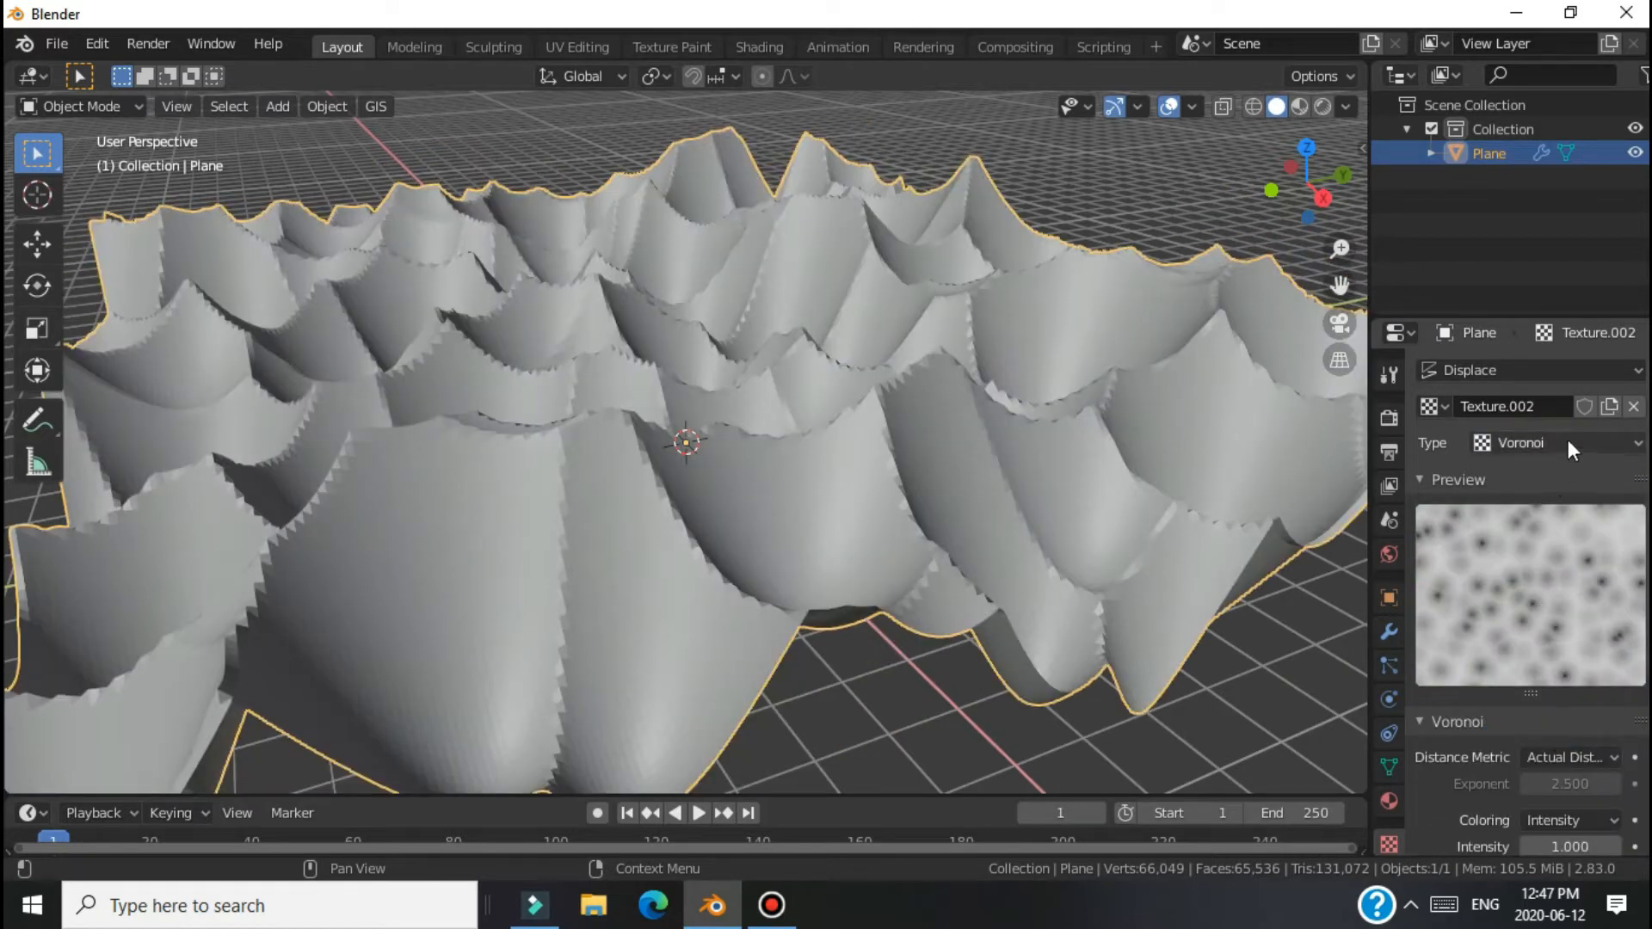
pyautogui.click(1568, 440)
pyautogui.click(1559, 762)
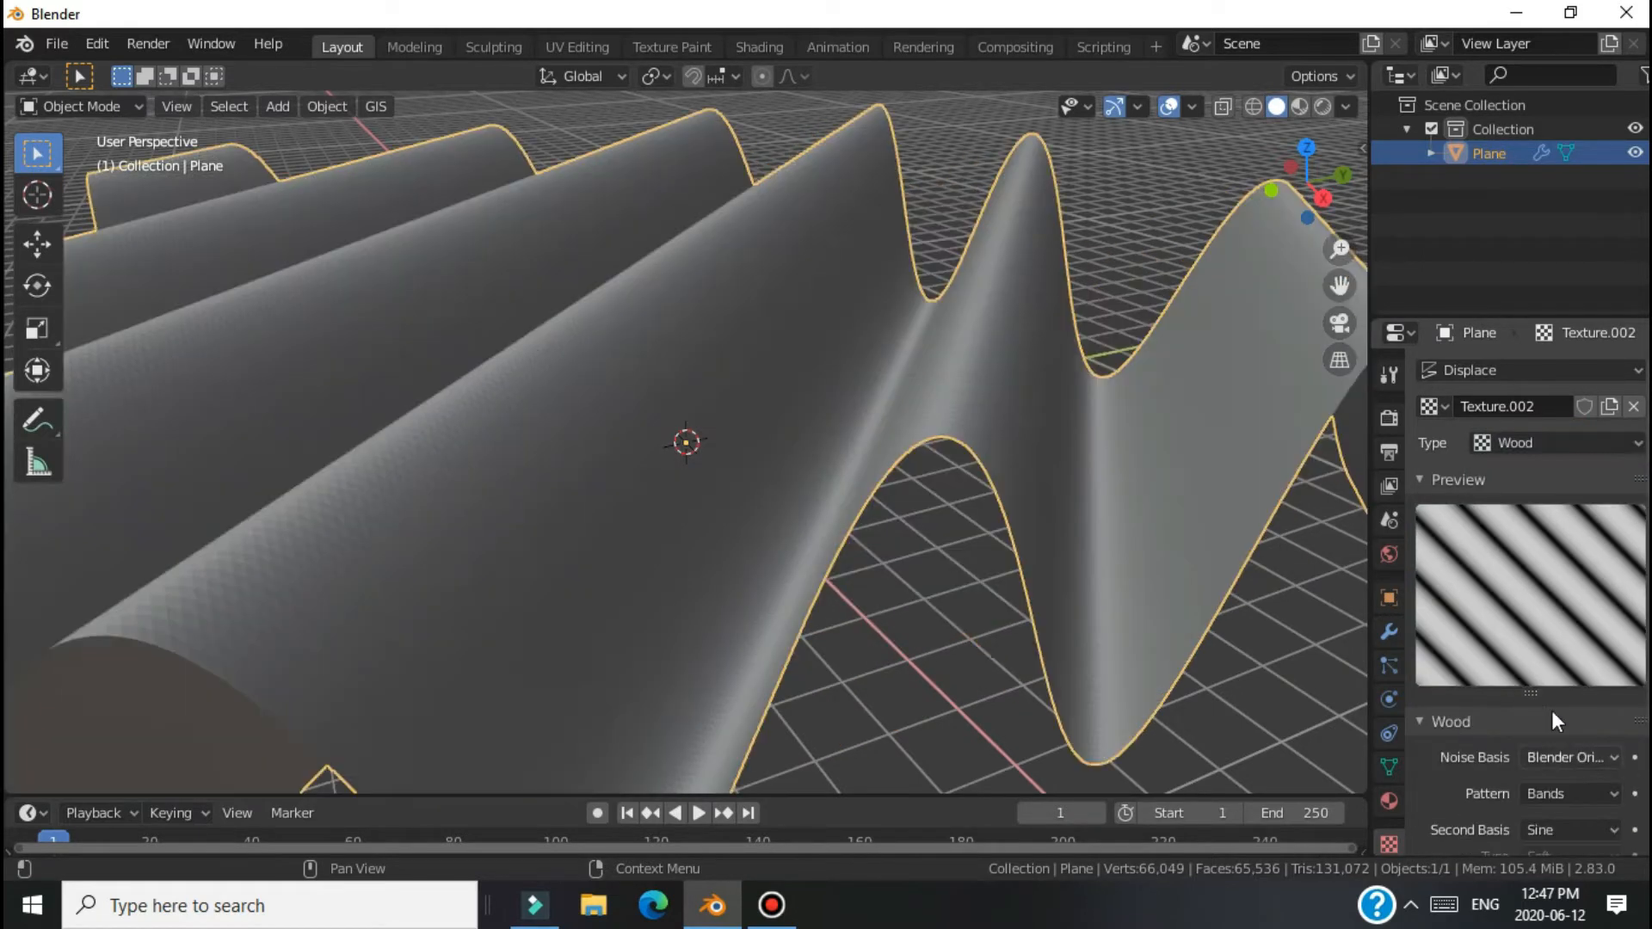
pyautogui.click(1551, 440)
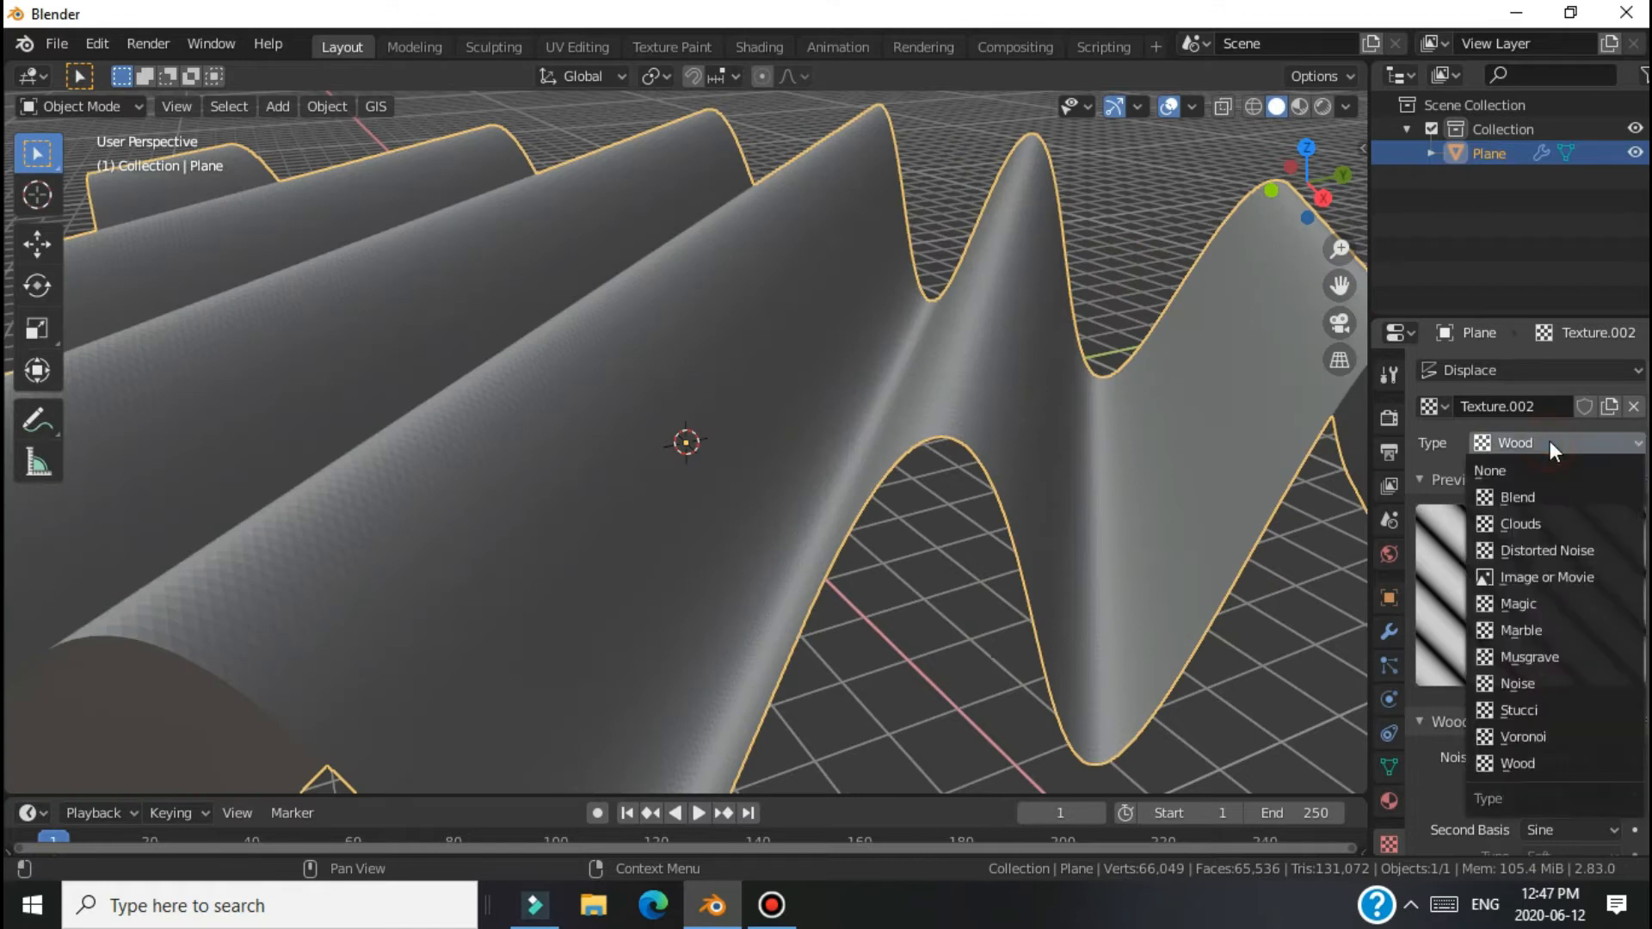
pyautogui.click(1551, 526)
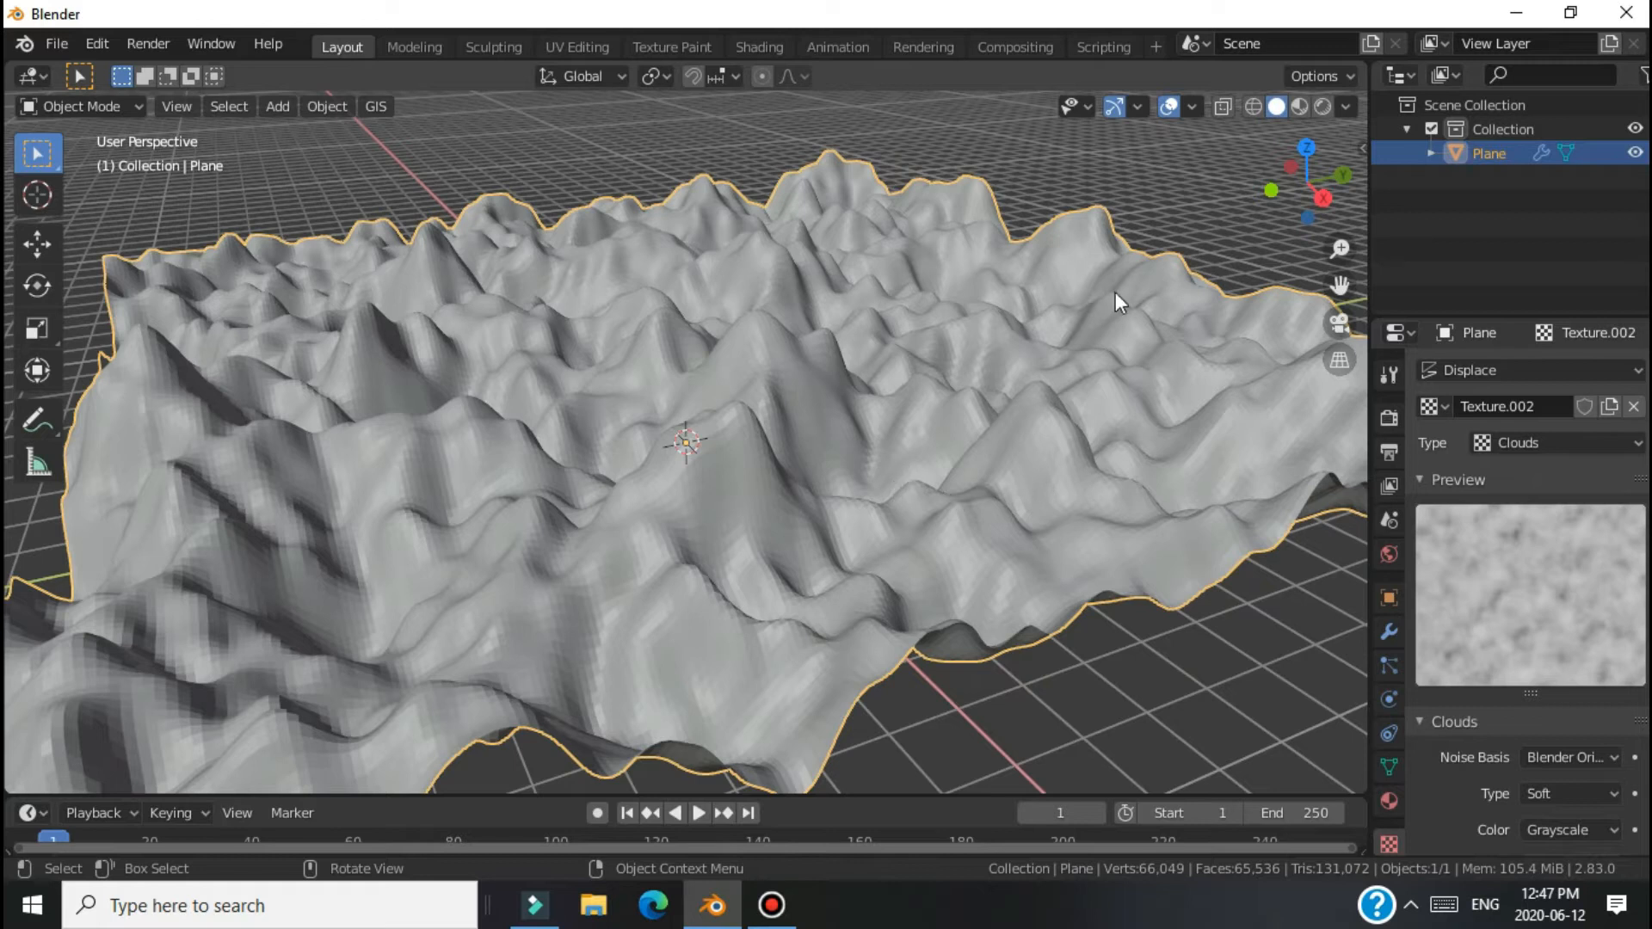
# Apply smooth shading to the displaced terrain plane
pyautogui.moveTo(1339, 249)
pyautogui.mouseDown()
pyautogui.moveTo(1339, 142)
pyautogui.moveTo(1339, 252)
pyautogui.moveTo(1340, 225)
pyautogui.mouseUp()
pyautogui.rightClick(721, 307)
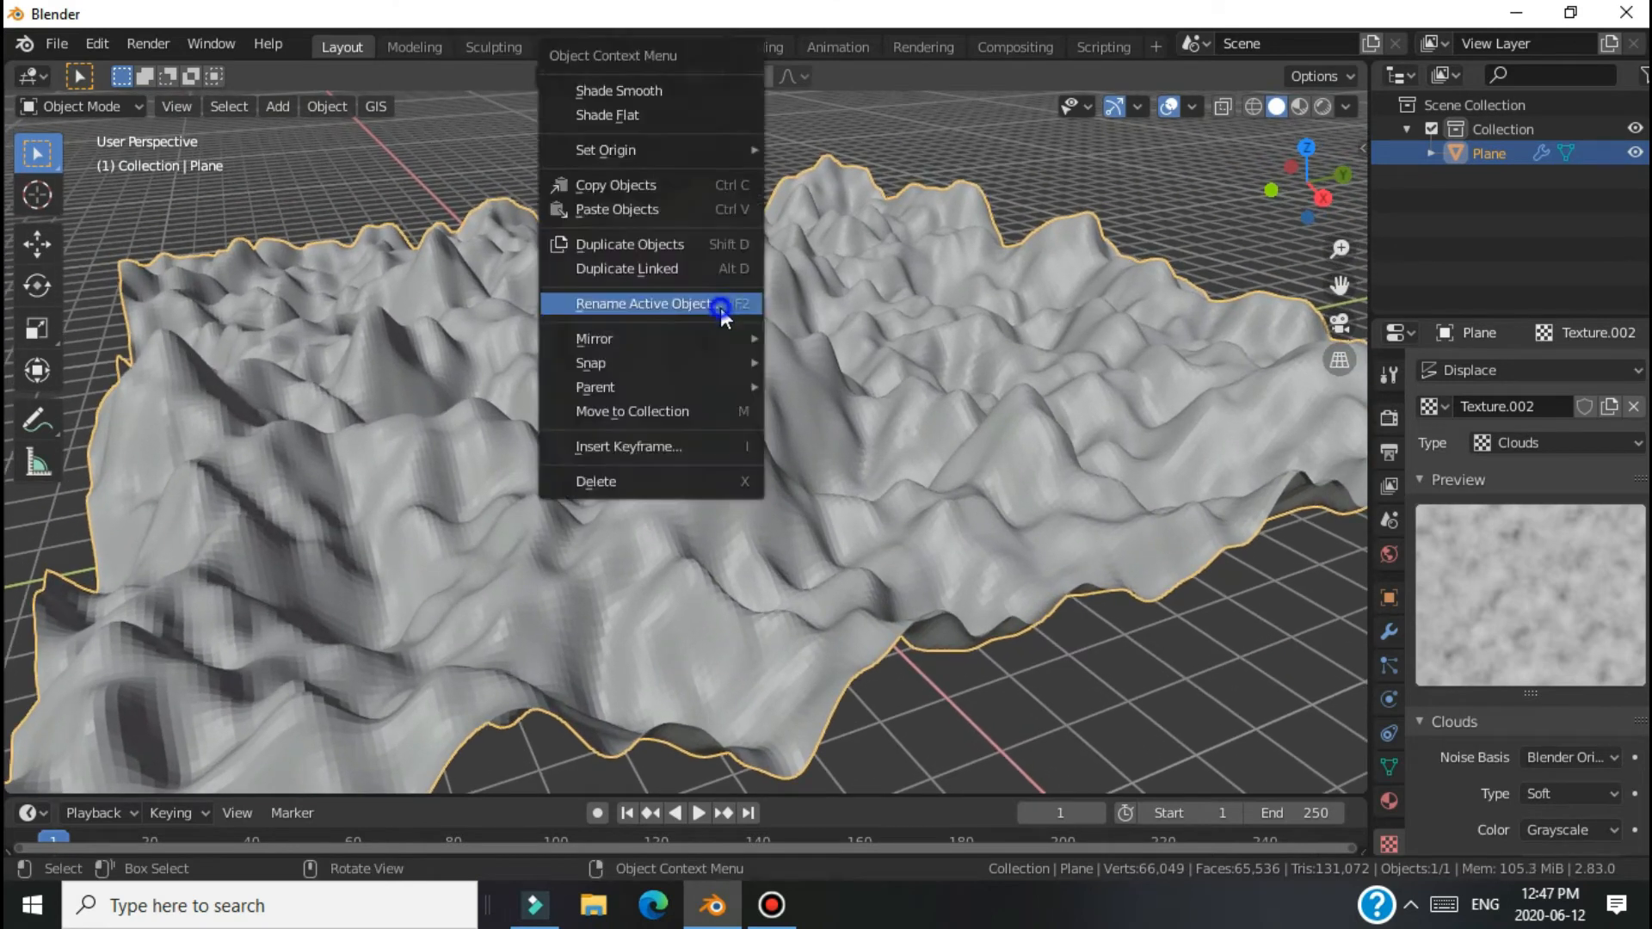
pyautogui.click(680, 95)
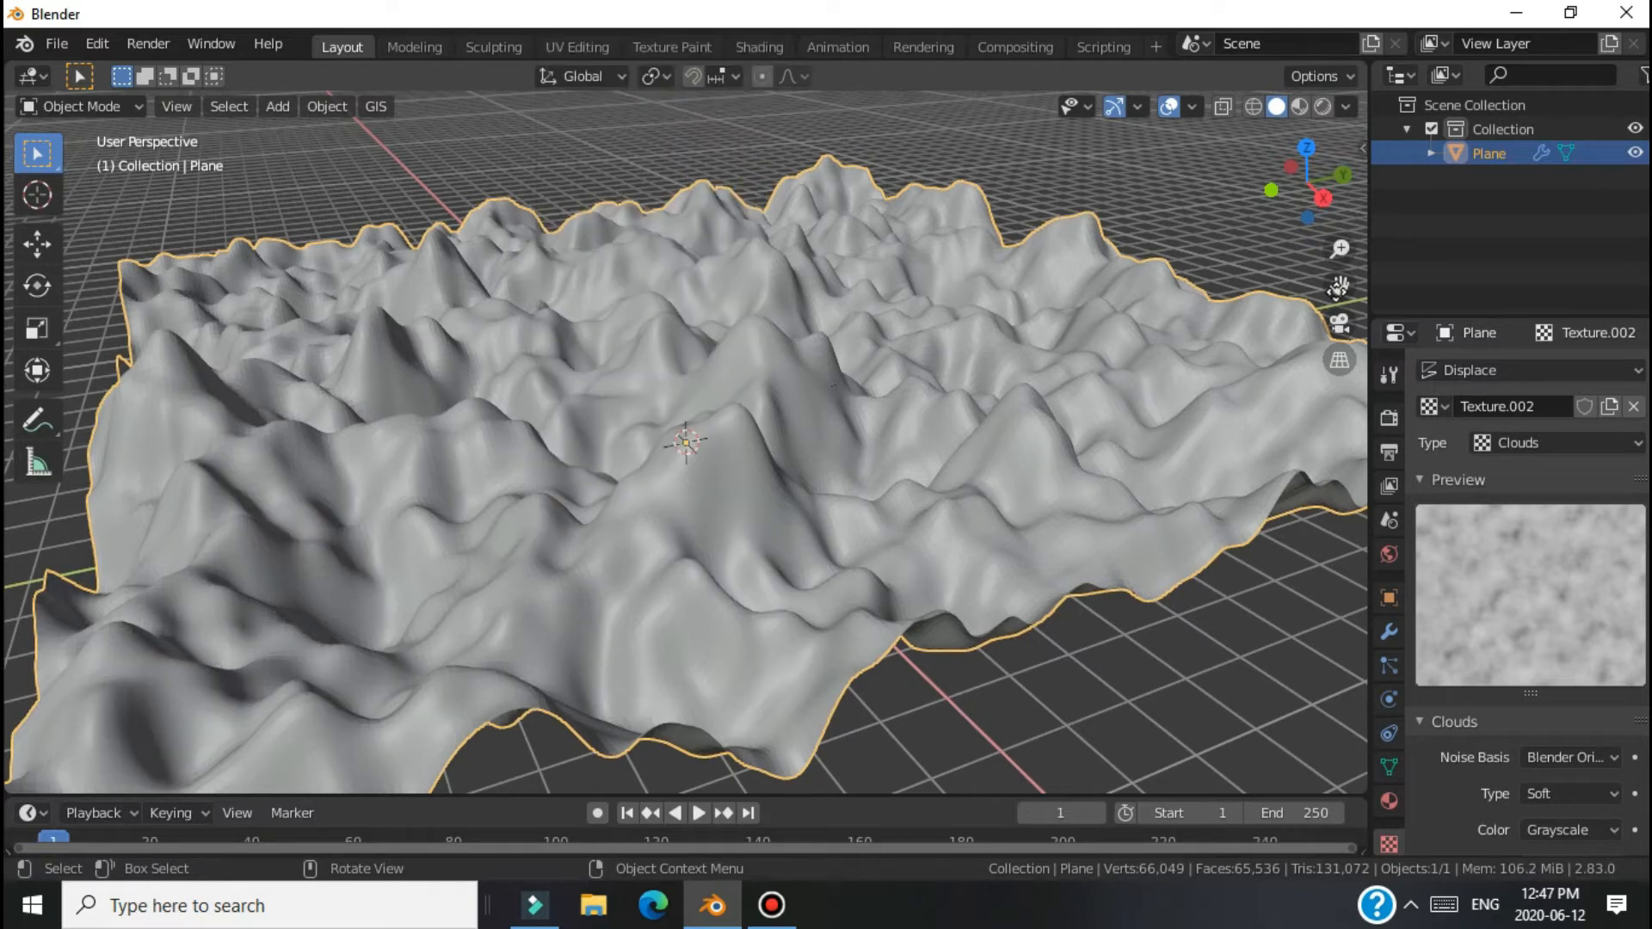
pyautogui.moveTo(1339, 249)
pyautogui.mouseDown()
pyautogui.moveTo(1340, 154)
pyautogui.moveTo(1339, 269)
pyautogui.mouseUp()
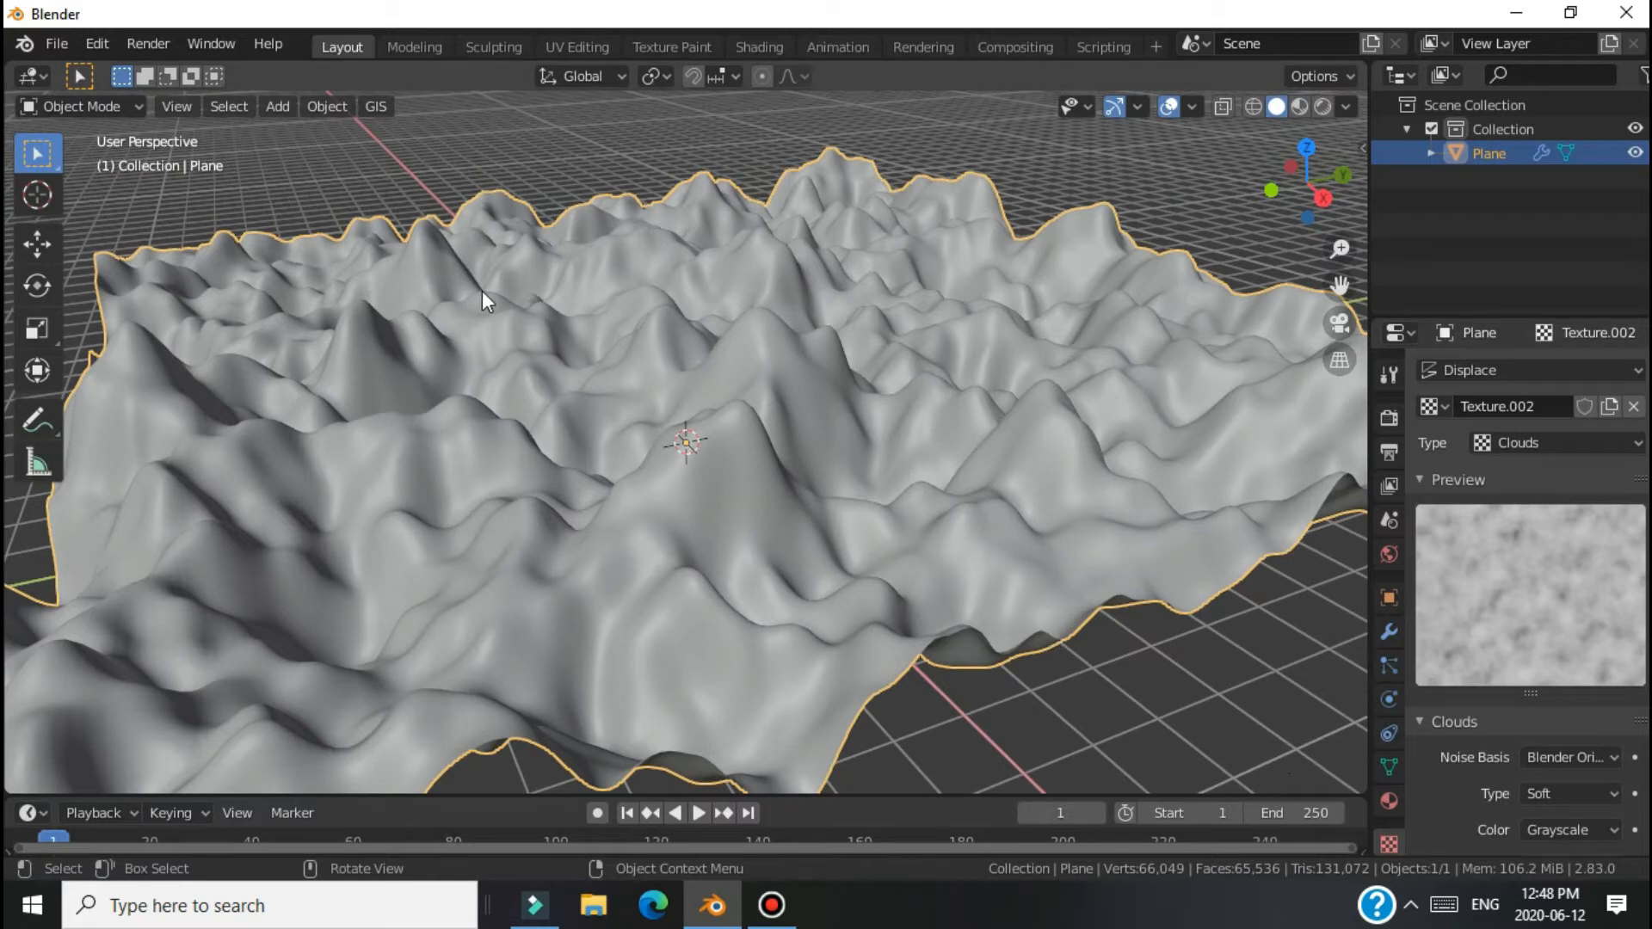
pyautogui.click(339, 107)
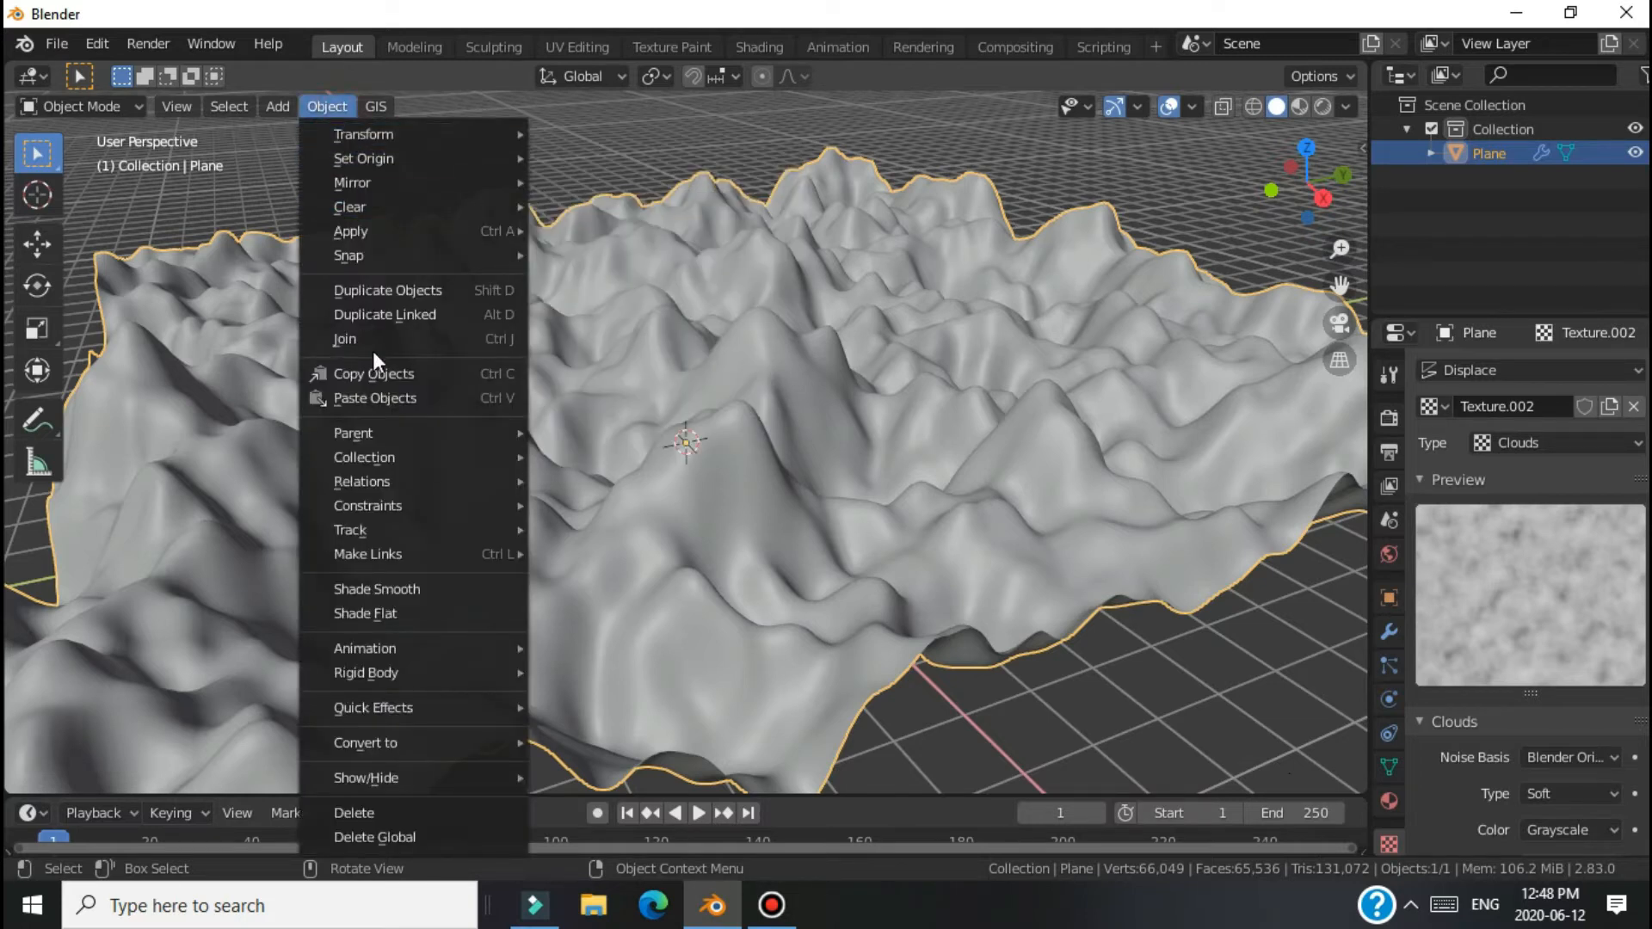
pyautogui.click(381, 591)
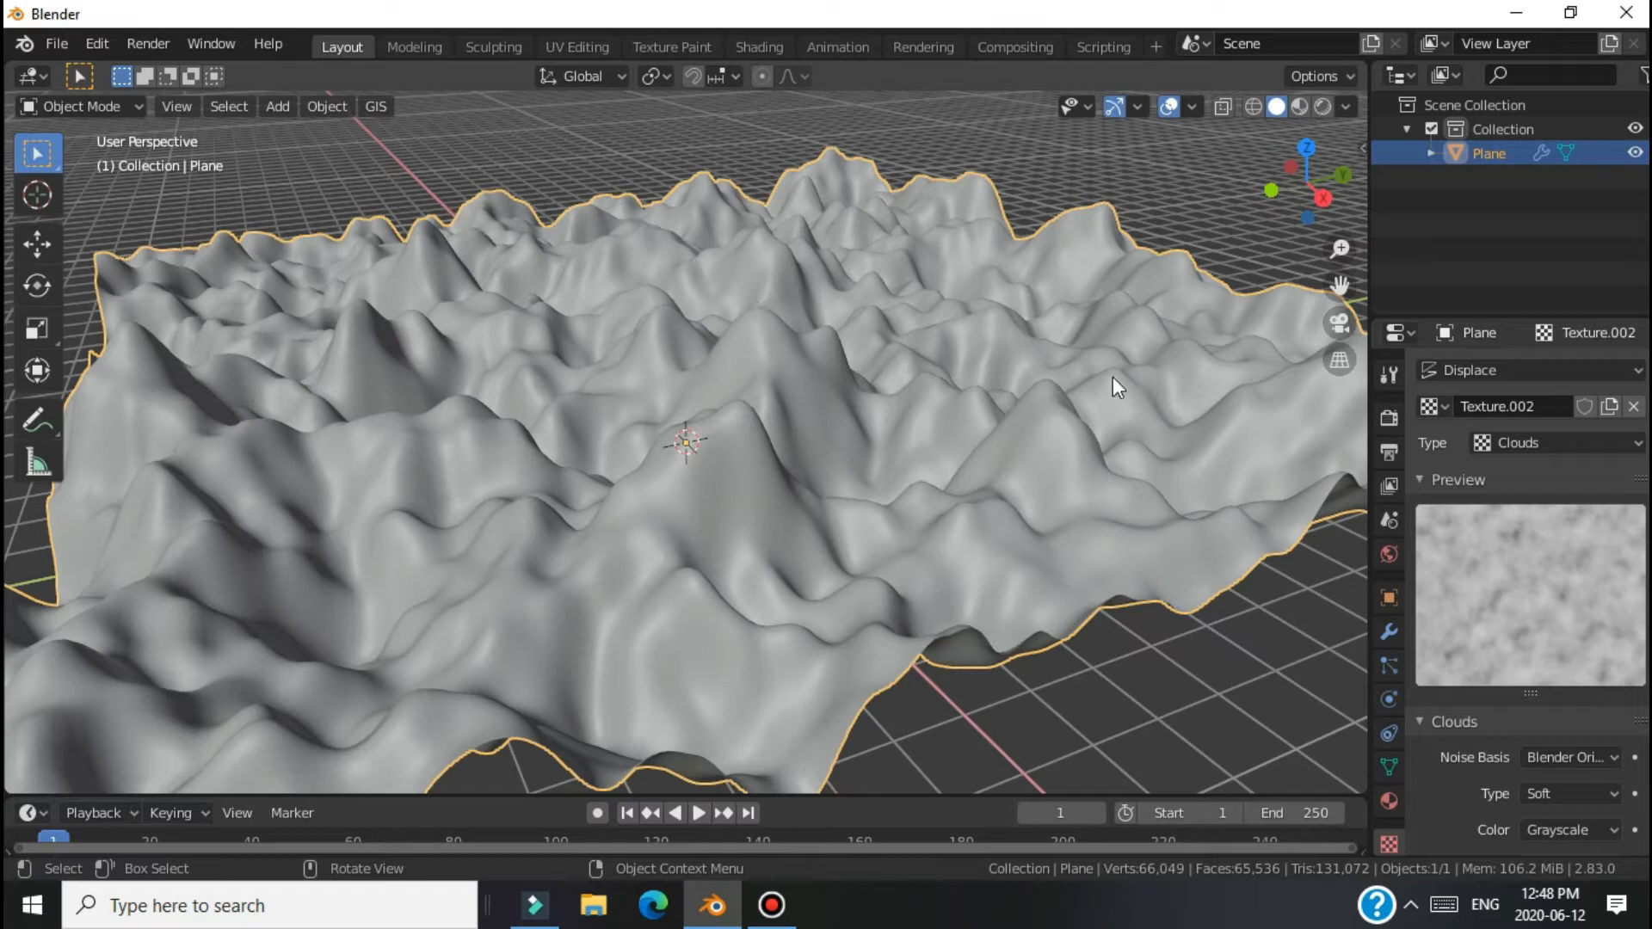
# Enable the Color Ramp in the Clouds texture's color settings and move its black stop to 0.510
pyautogui.scroll(-1, 1528, 602)
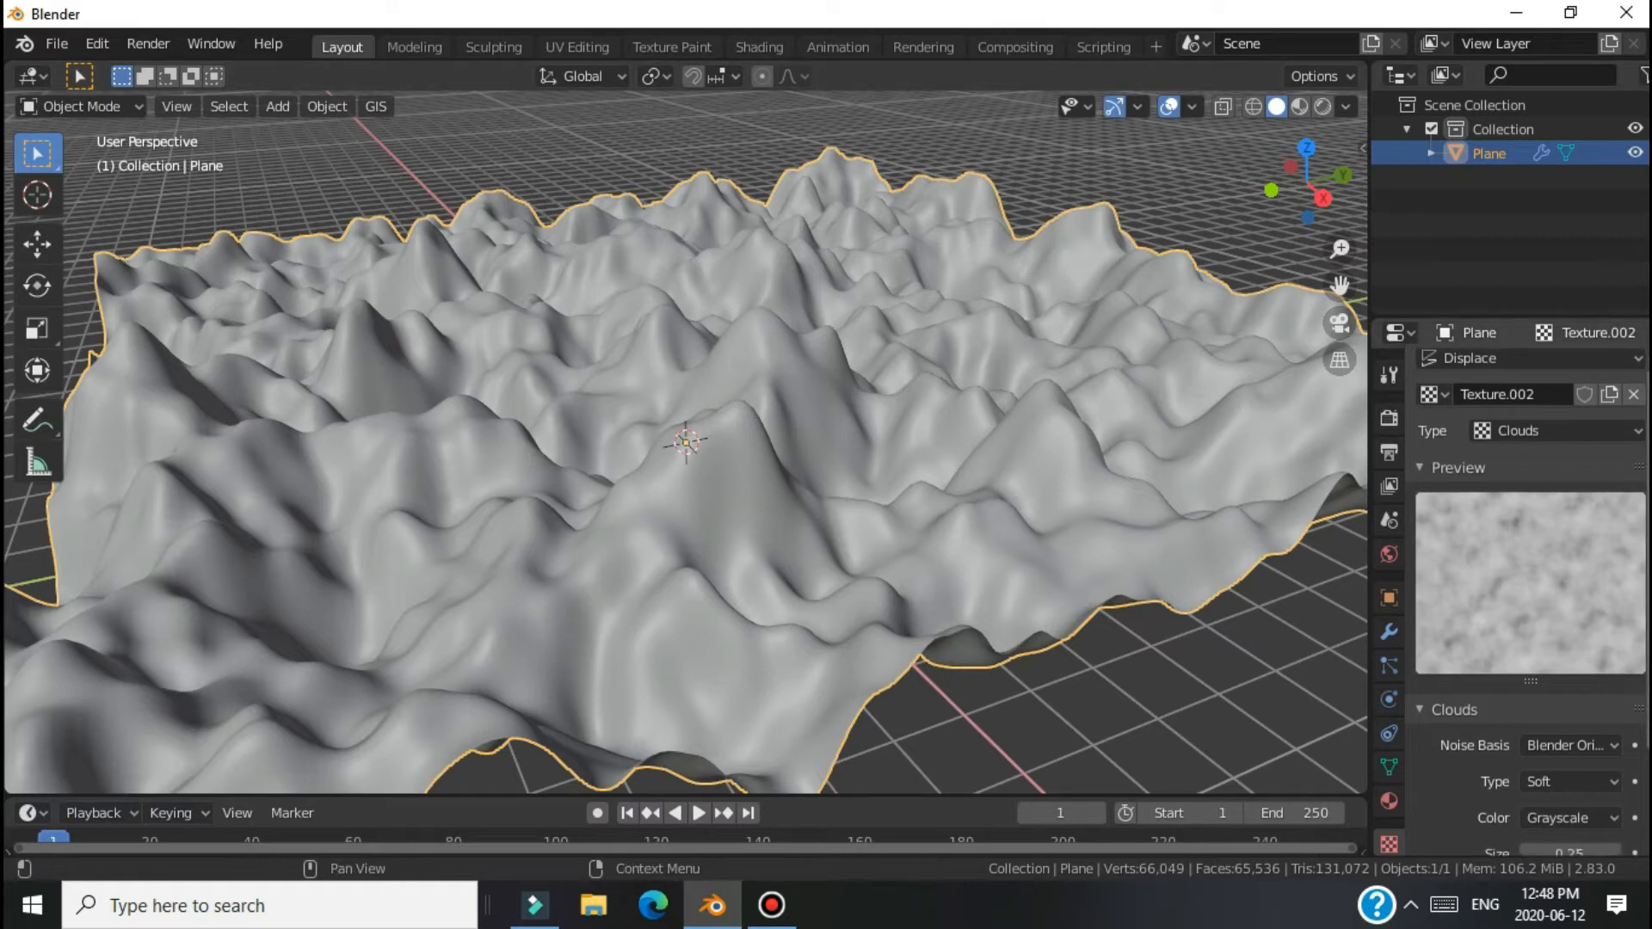
pyautogui.scroll(-5, 1527, 602)
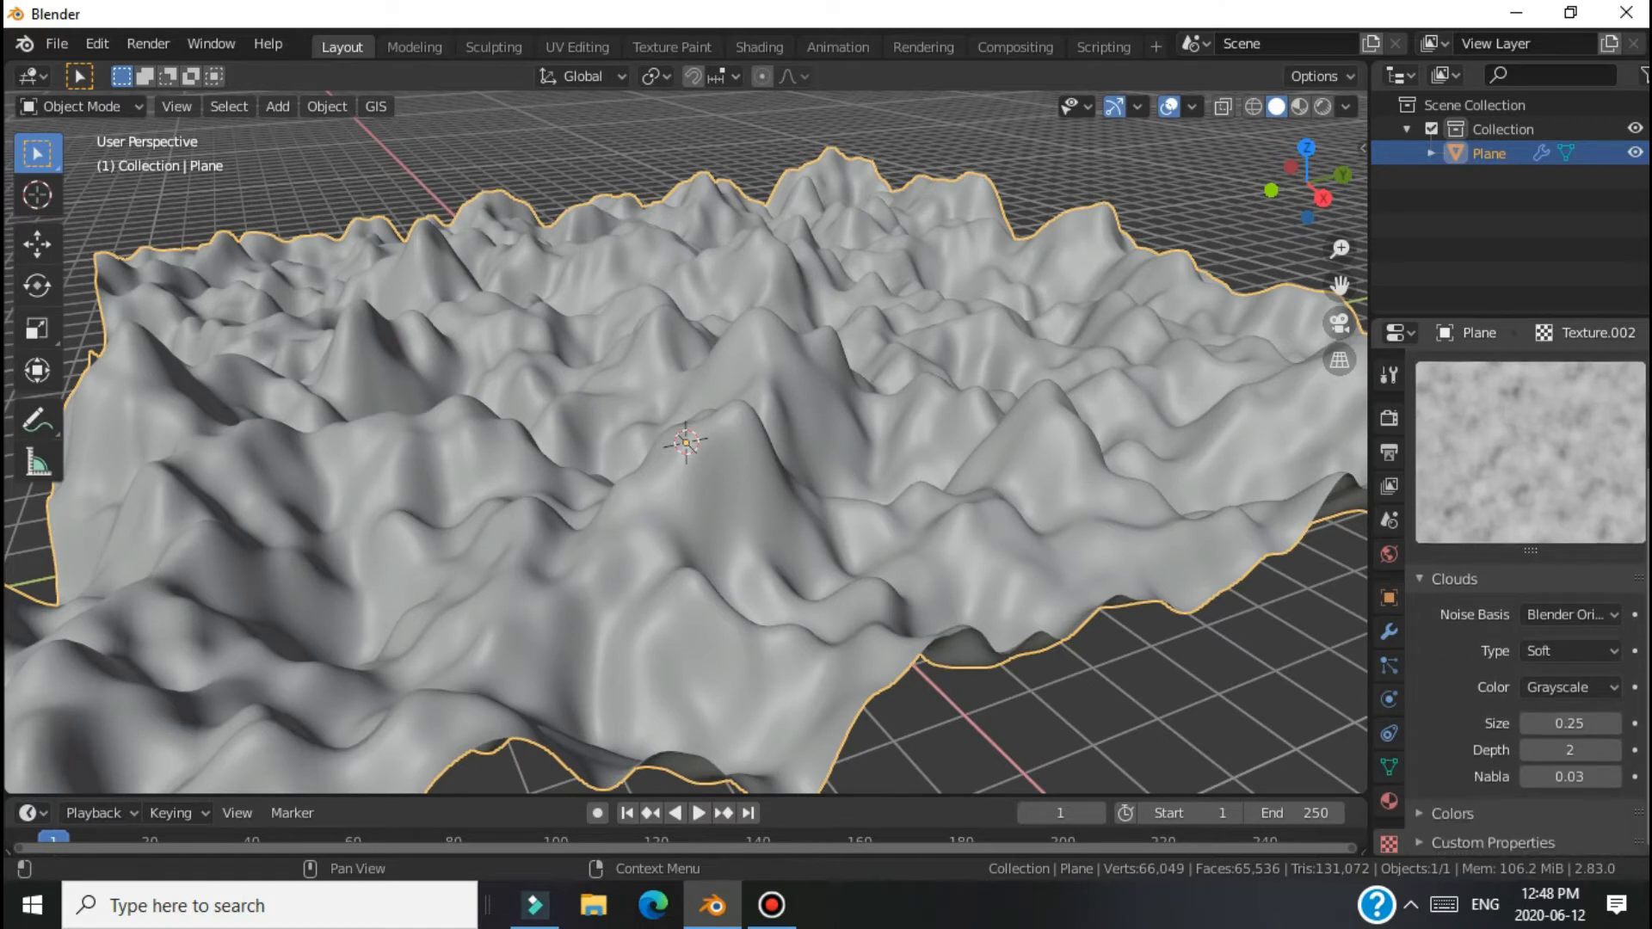
pyautogui.click(1417, 821)
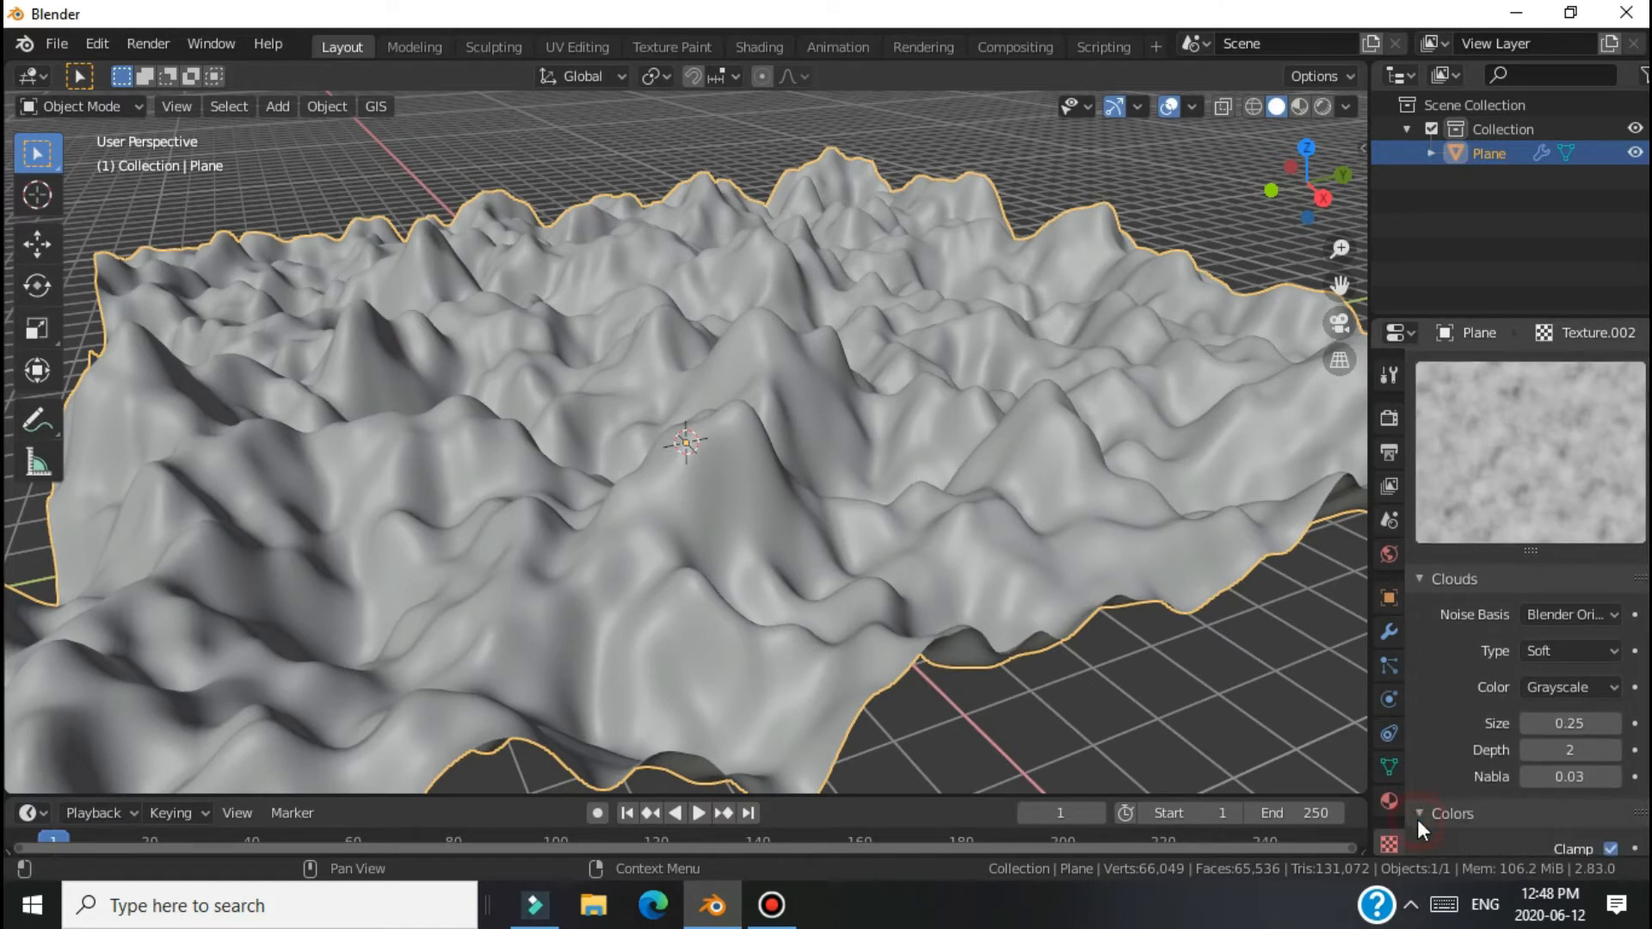
pyautogui.scroll(-2, 1527, 603)
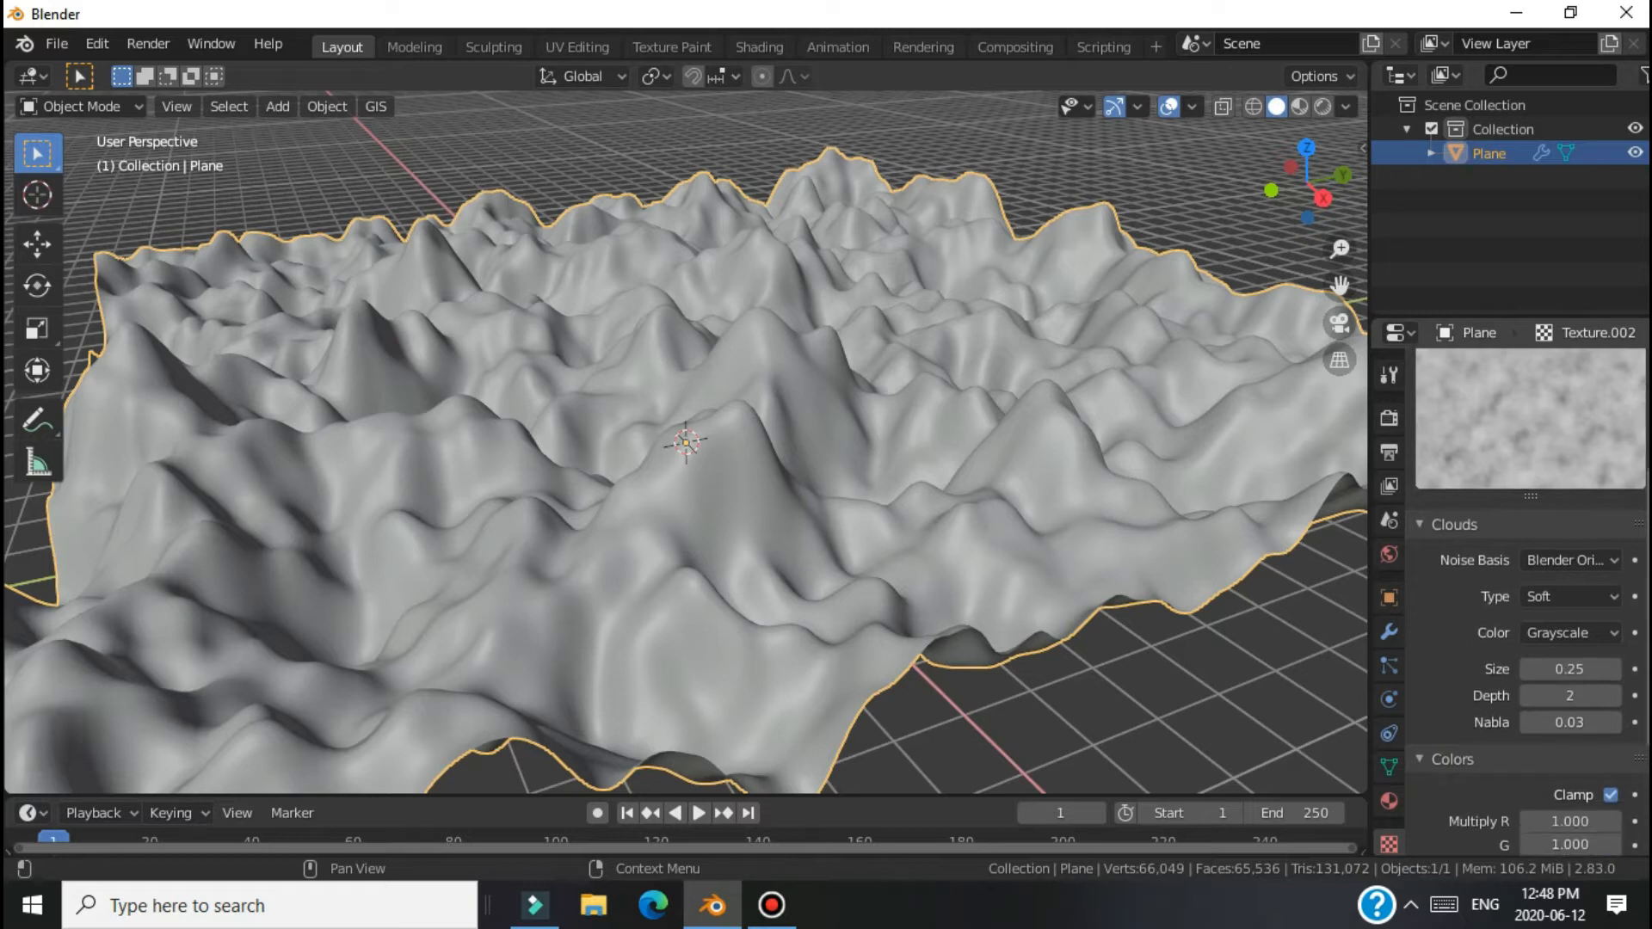
pyautogui.scroll(-7, 1527, 602)
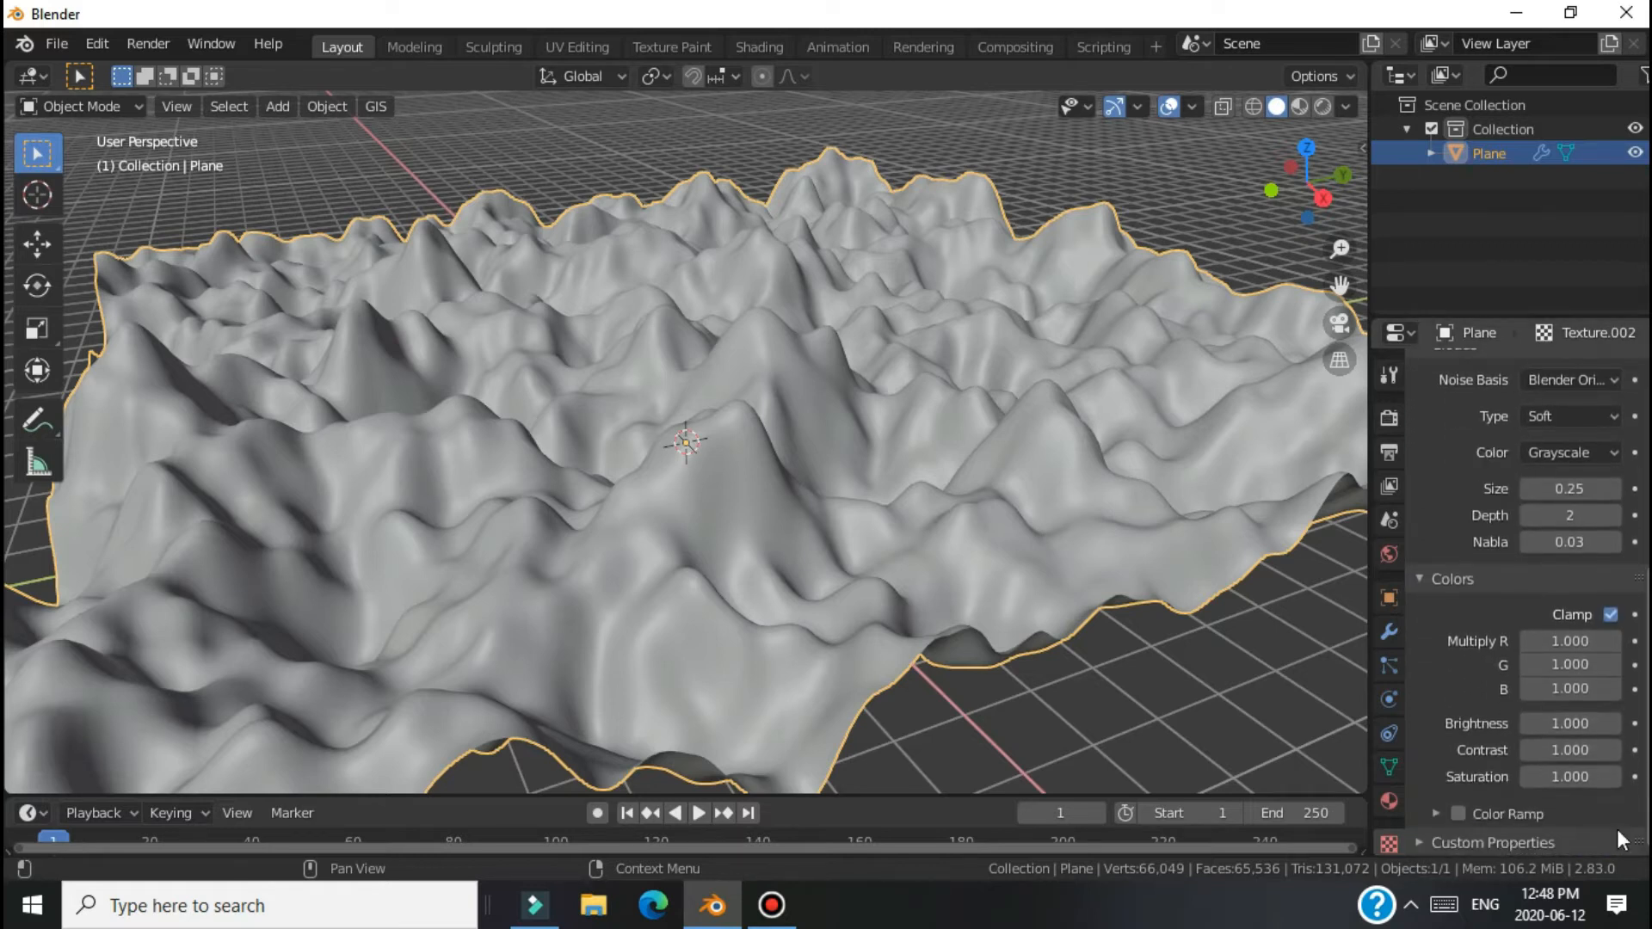
pyautogui.click(1435, 813)
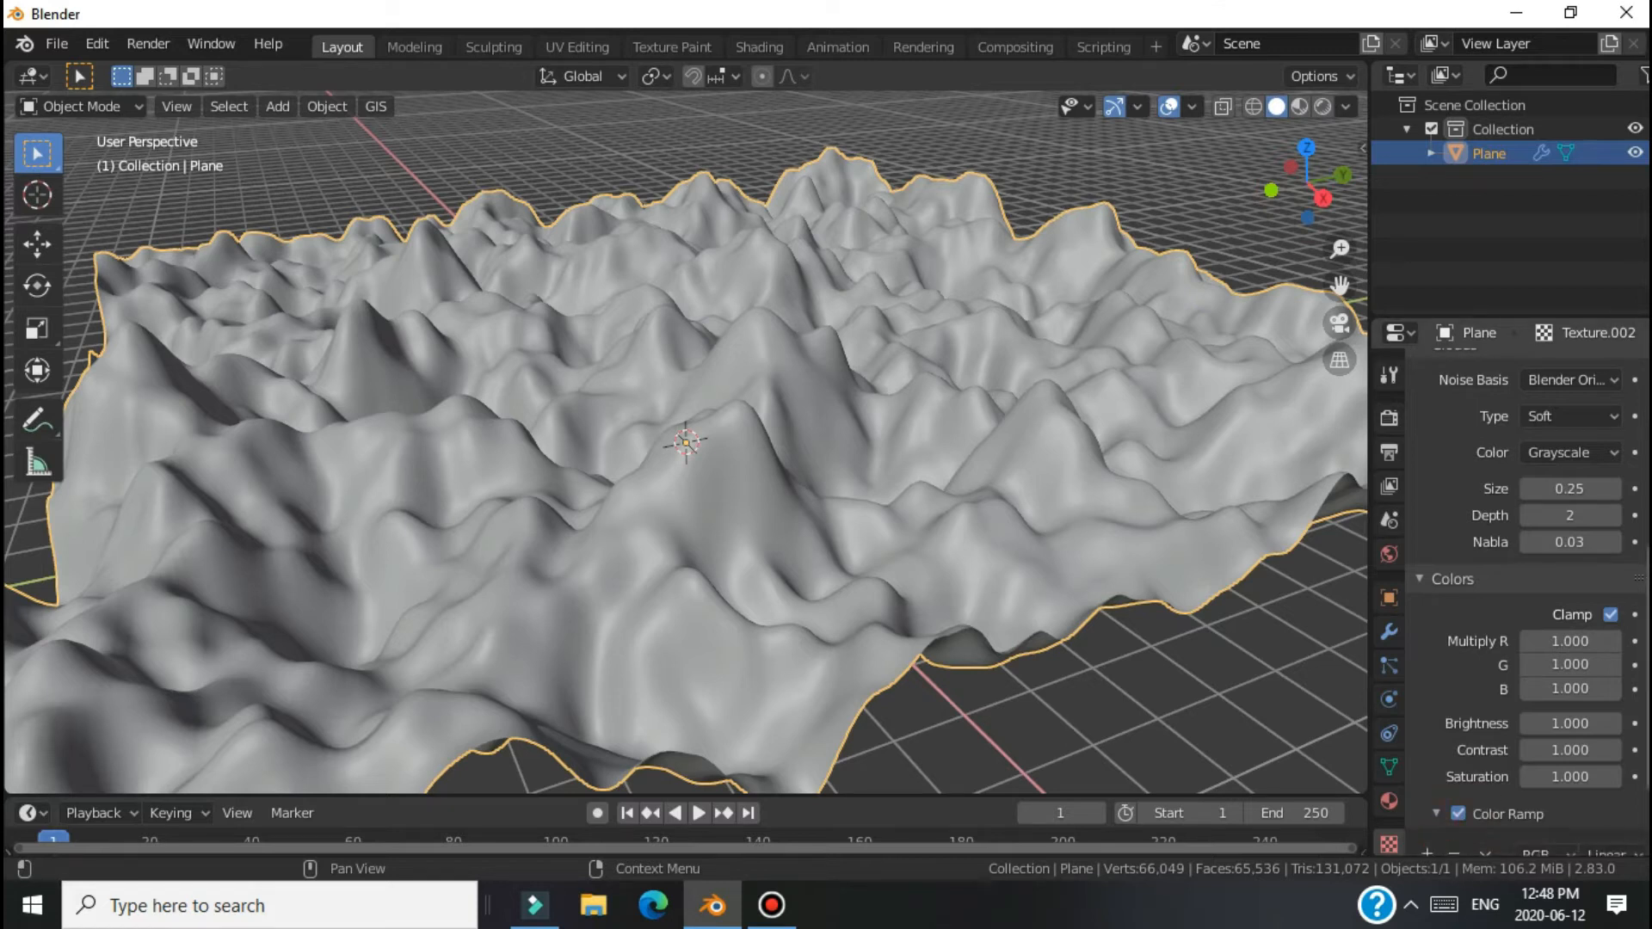
pyautogui.scroll(-1, 1527, 688)
pyautogui.scroll(-3, 1466, 750)
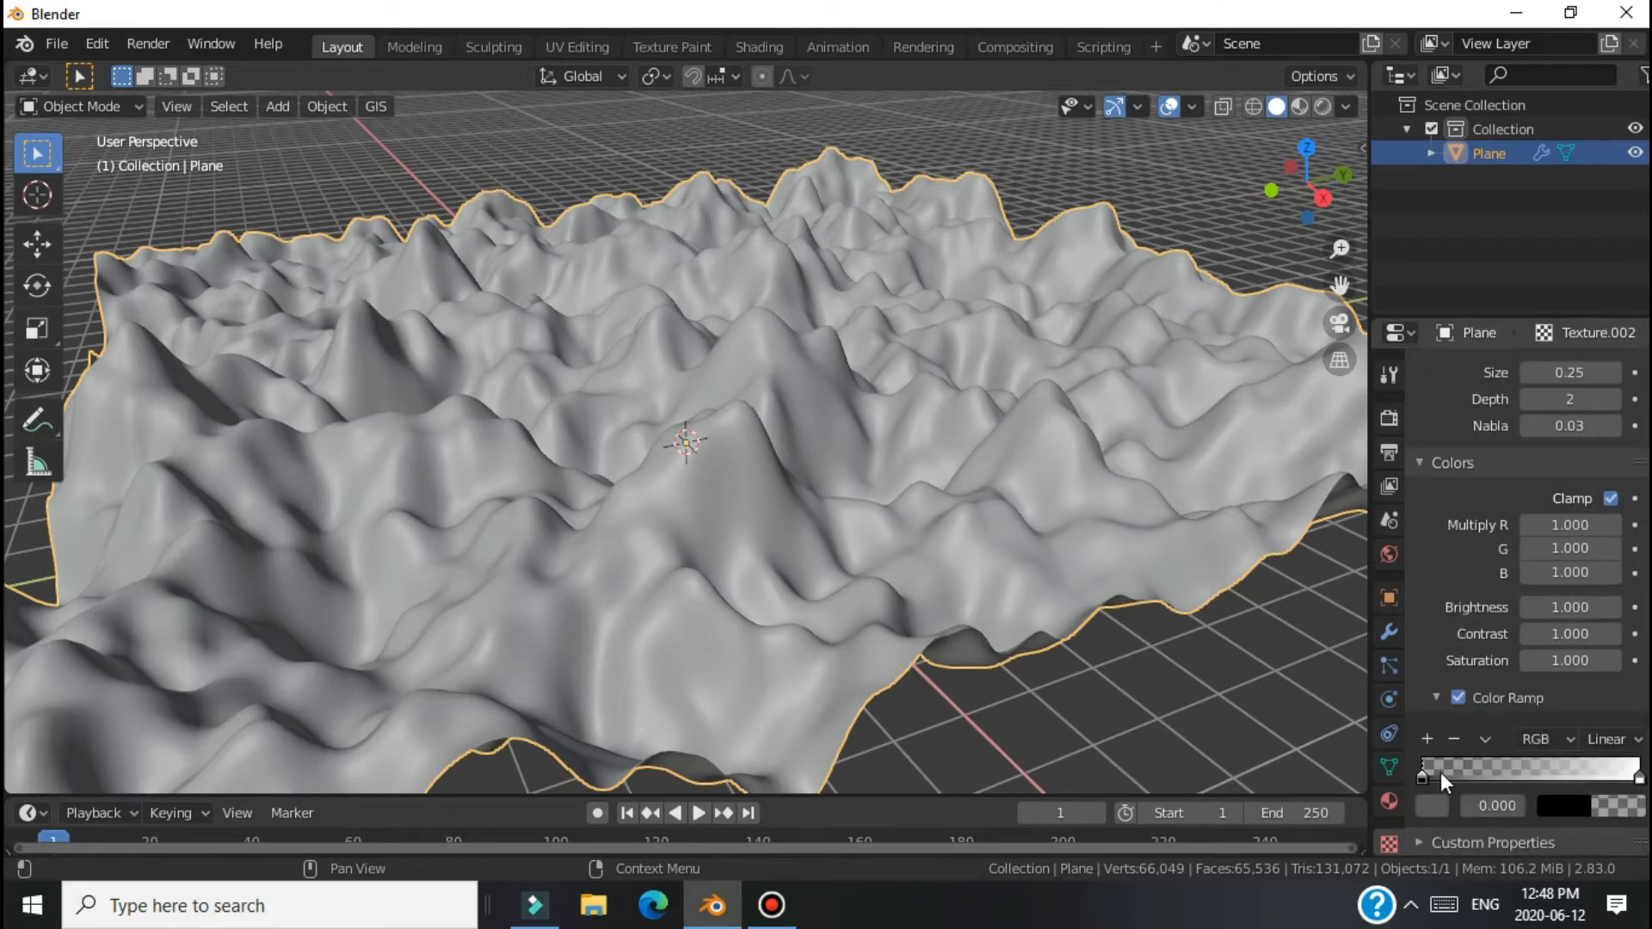
pyautogui.moveTo(1429, 771); pyautogui.dragTo(1539, 770)
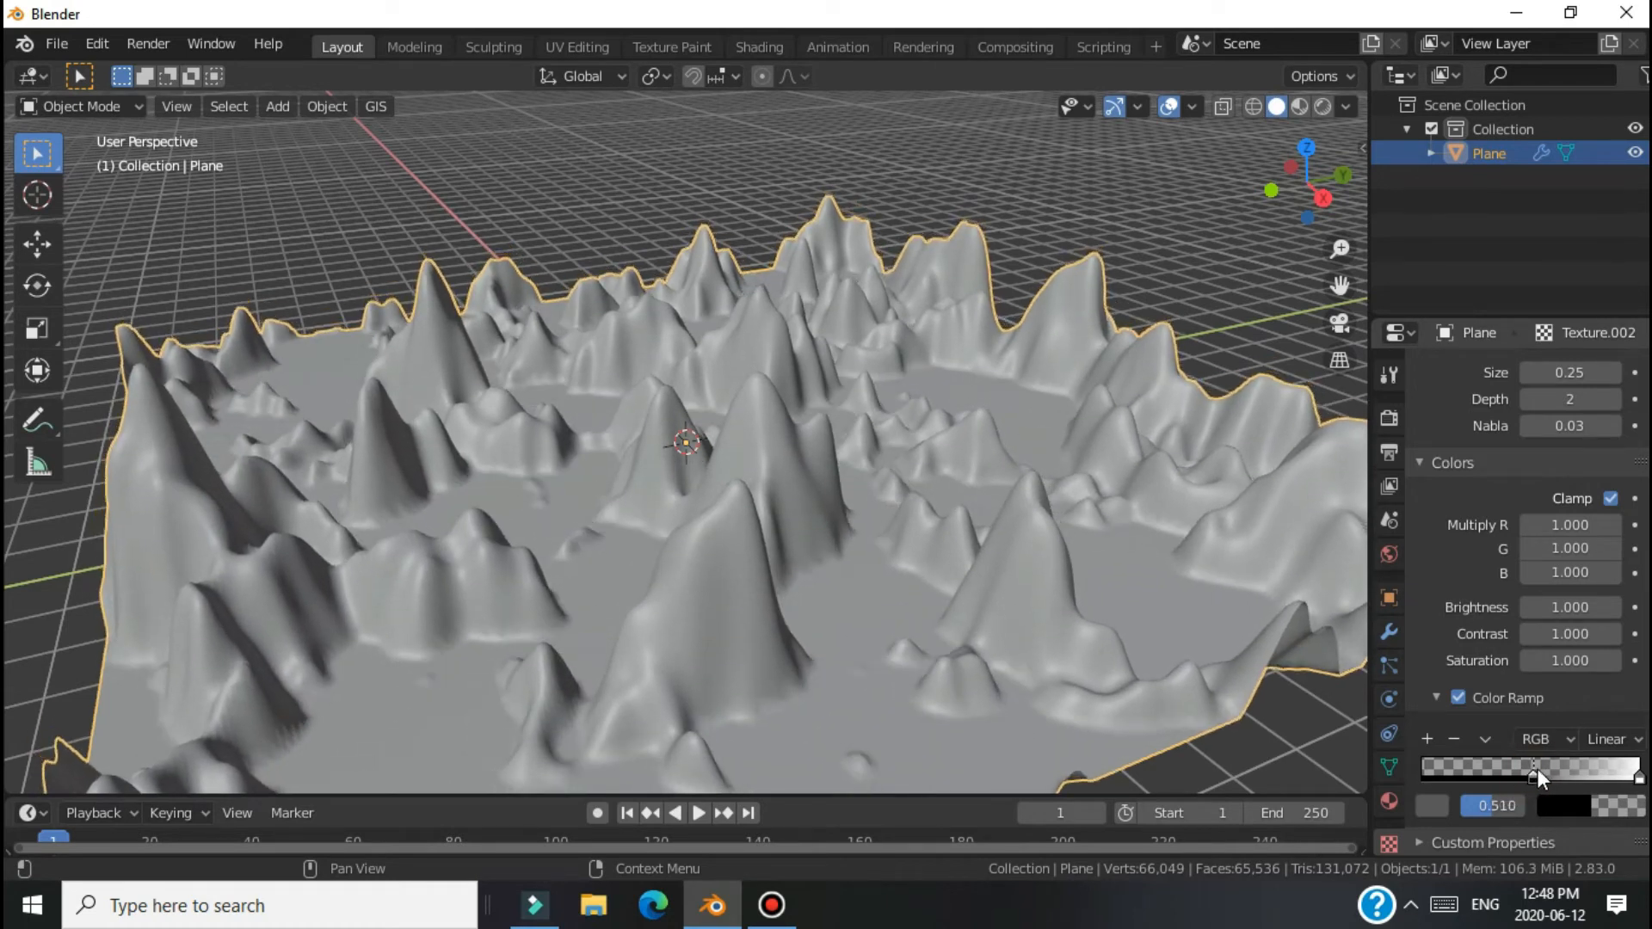
# Set the texture's green multiplier to 1.150, brightness to 1.010, contrast to 0.780 and saturation to 0.050
pyautogui.moveTo(1571, 606); pyautogui.dragTo(1585, 548)
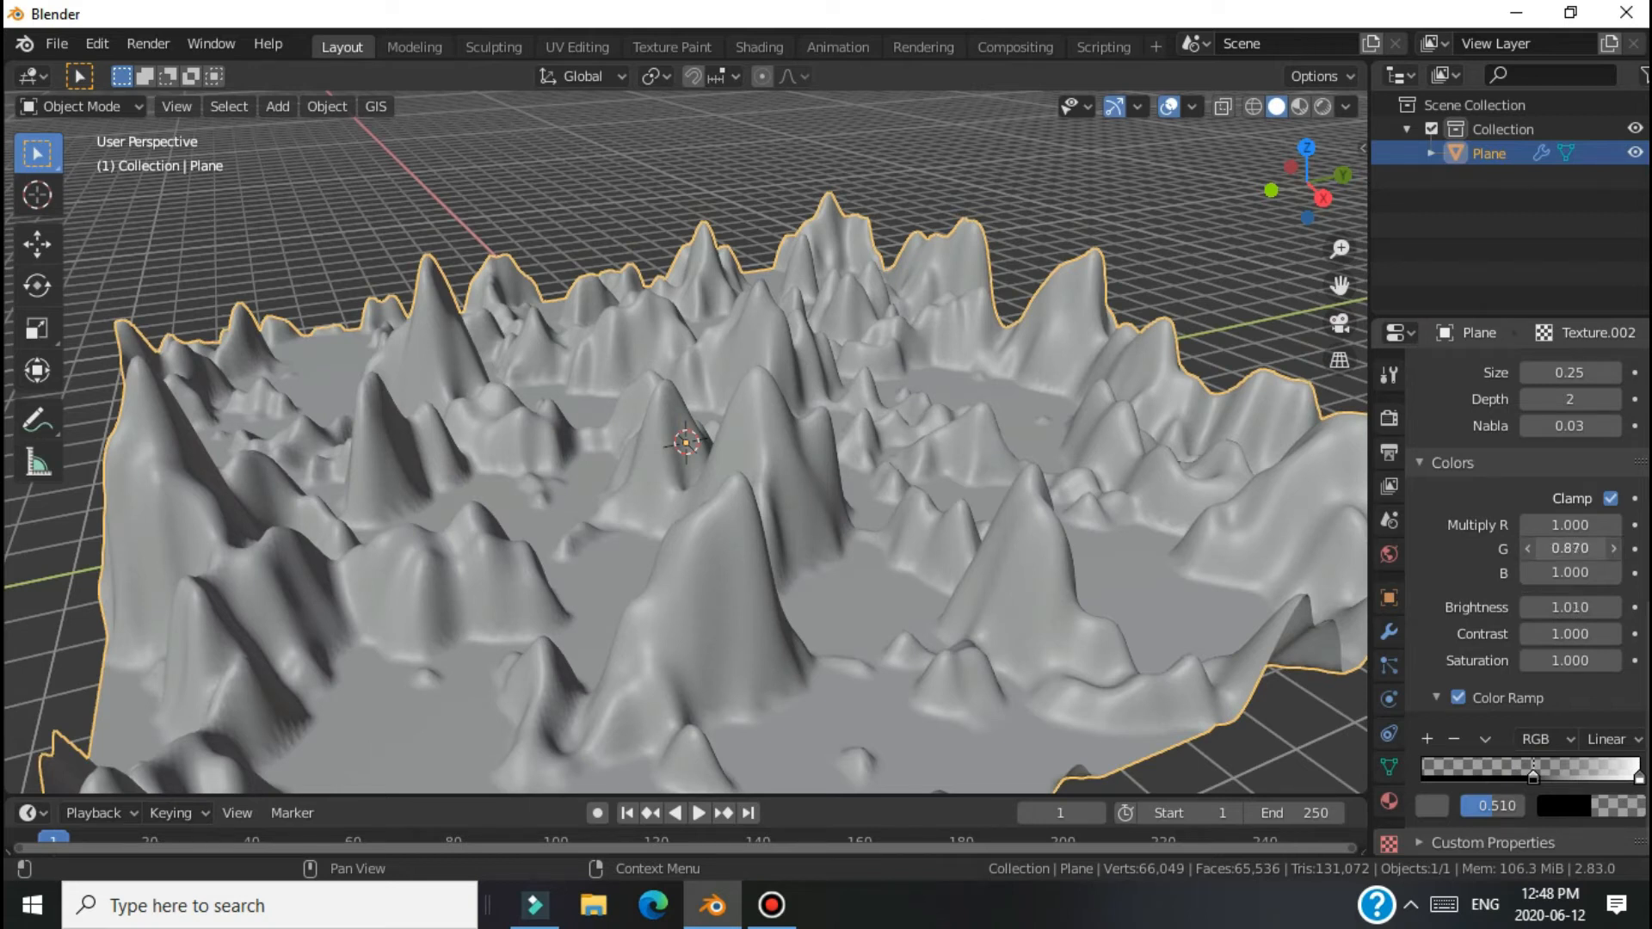
pyautogui.moveTo(1570, 633)
pyautogui.mouseDown()
pyautogui.moveTo(1549, 634)
pyautogui.moveTo(1567, 660)
pyautogui.moveTo(1552, 660)
pyautogui.mouseUp()
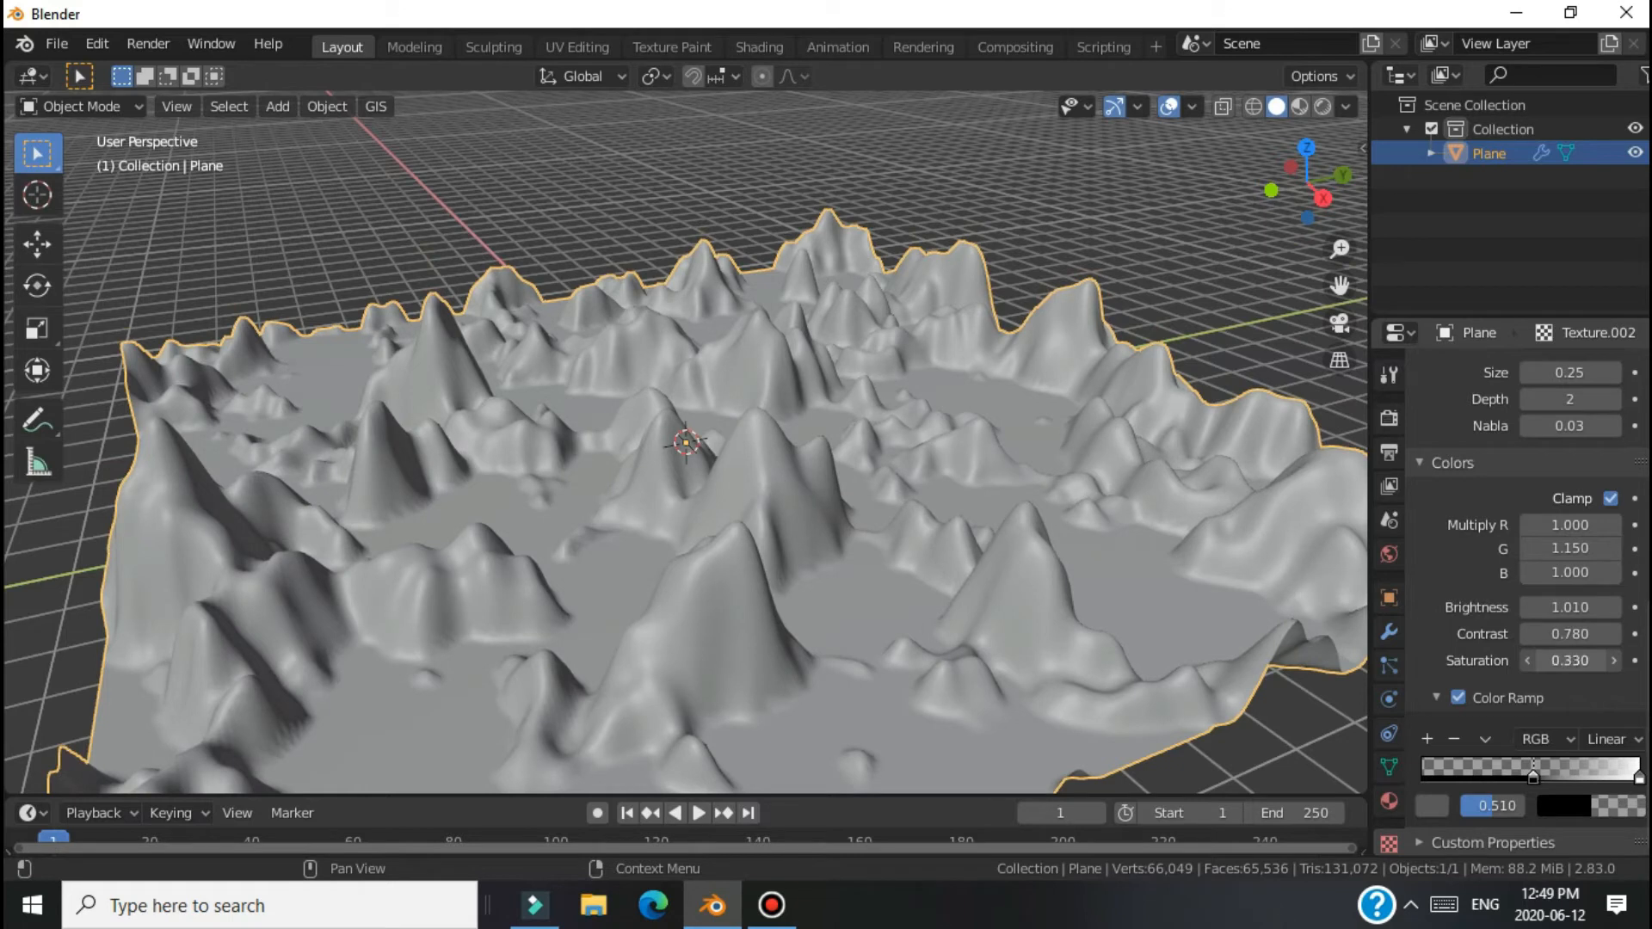
# Lower the position of the color ramp's black stop to 0.456
pyautogui.moveTo(1535, 774); pyautogui.dragTo(1526, 771)
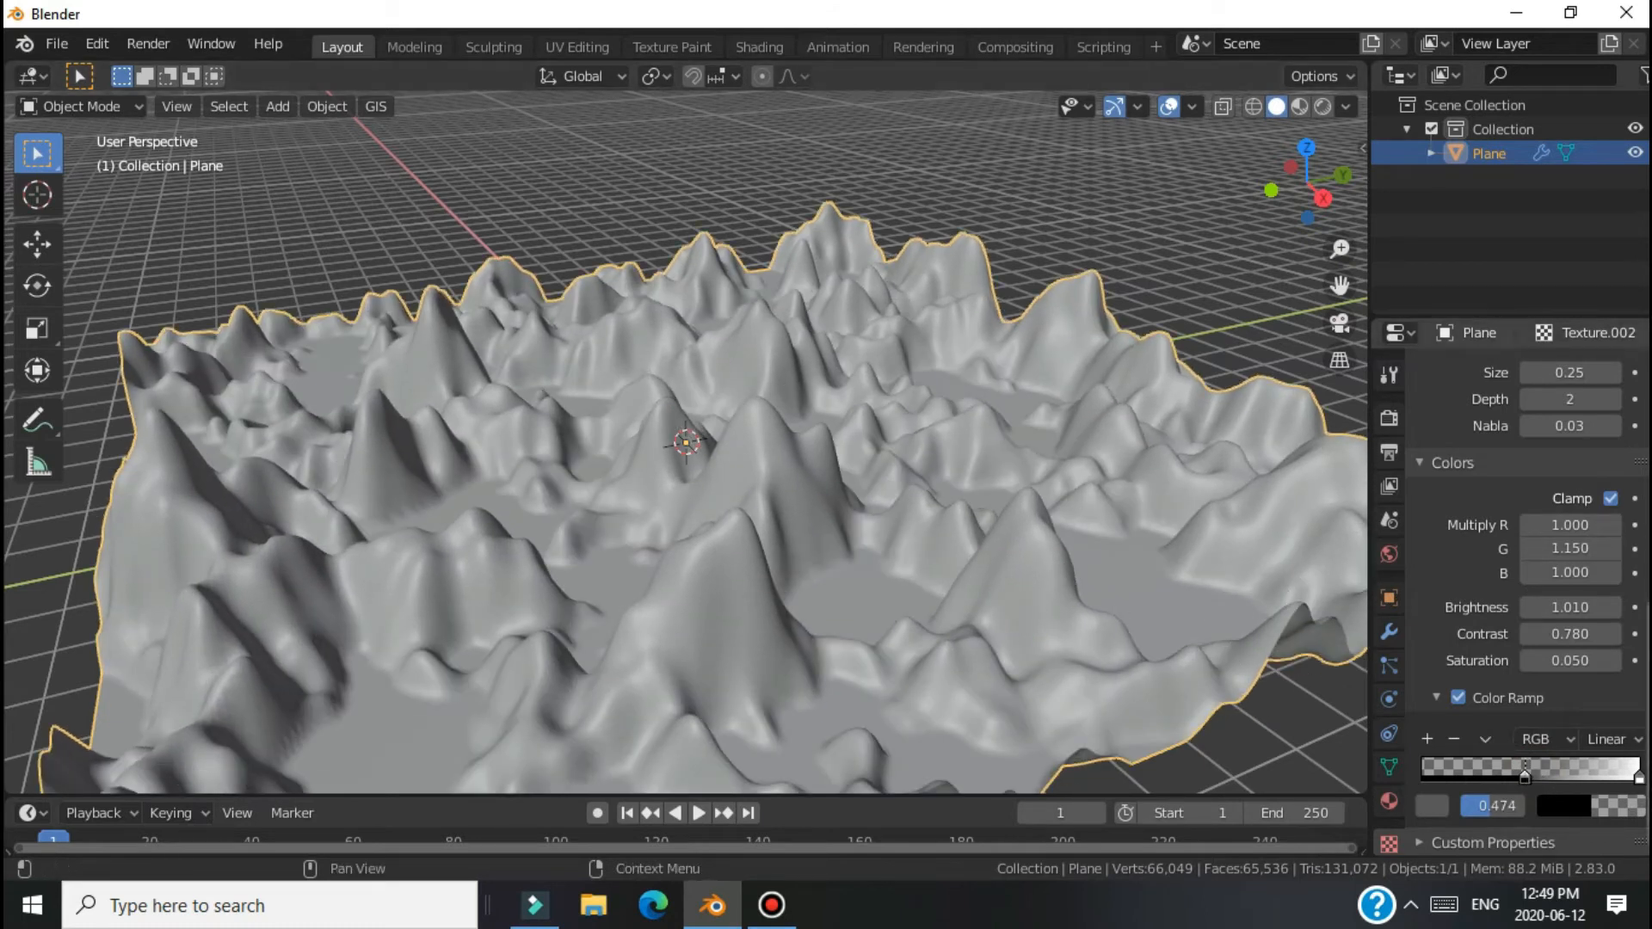
pyautogui.click(1389, 801)
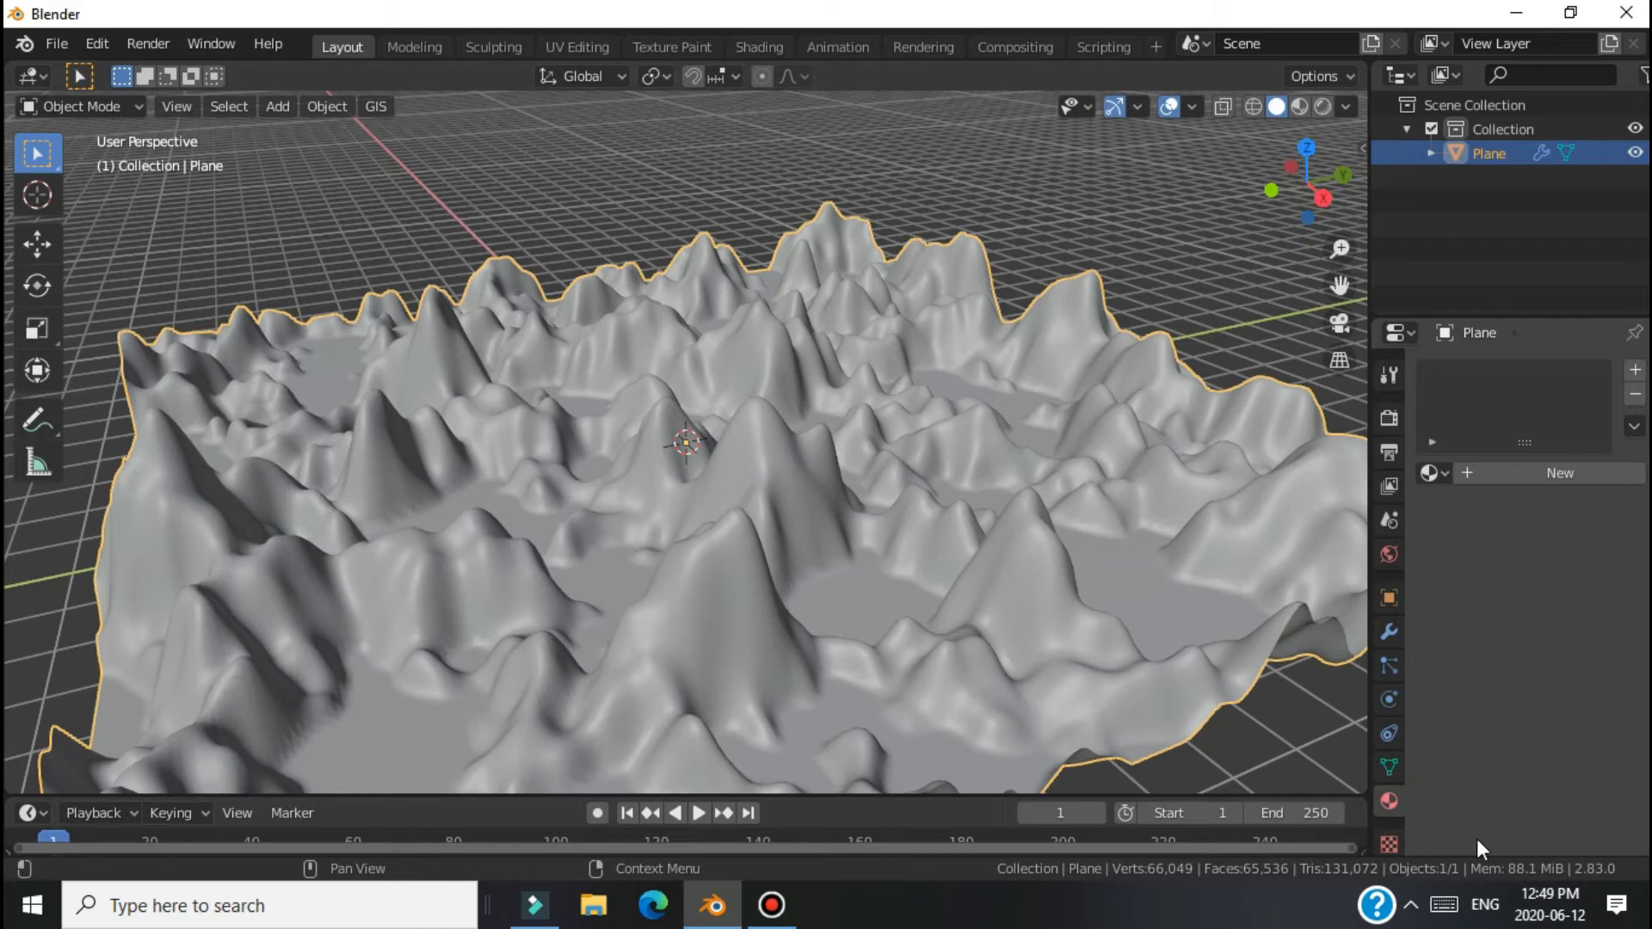
pyautogui.click(1389, 844)
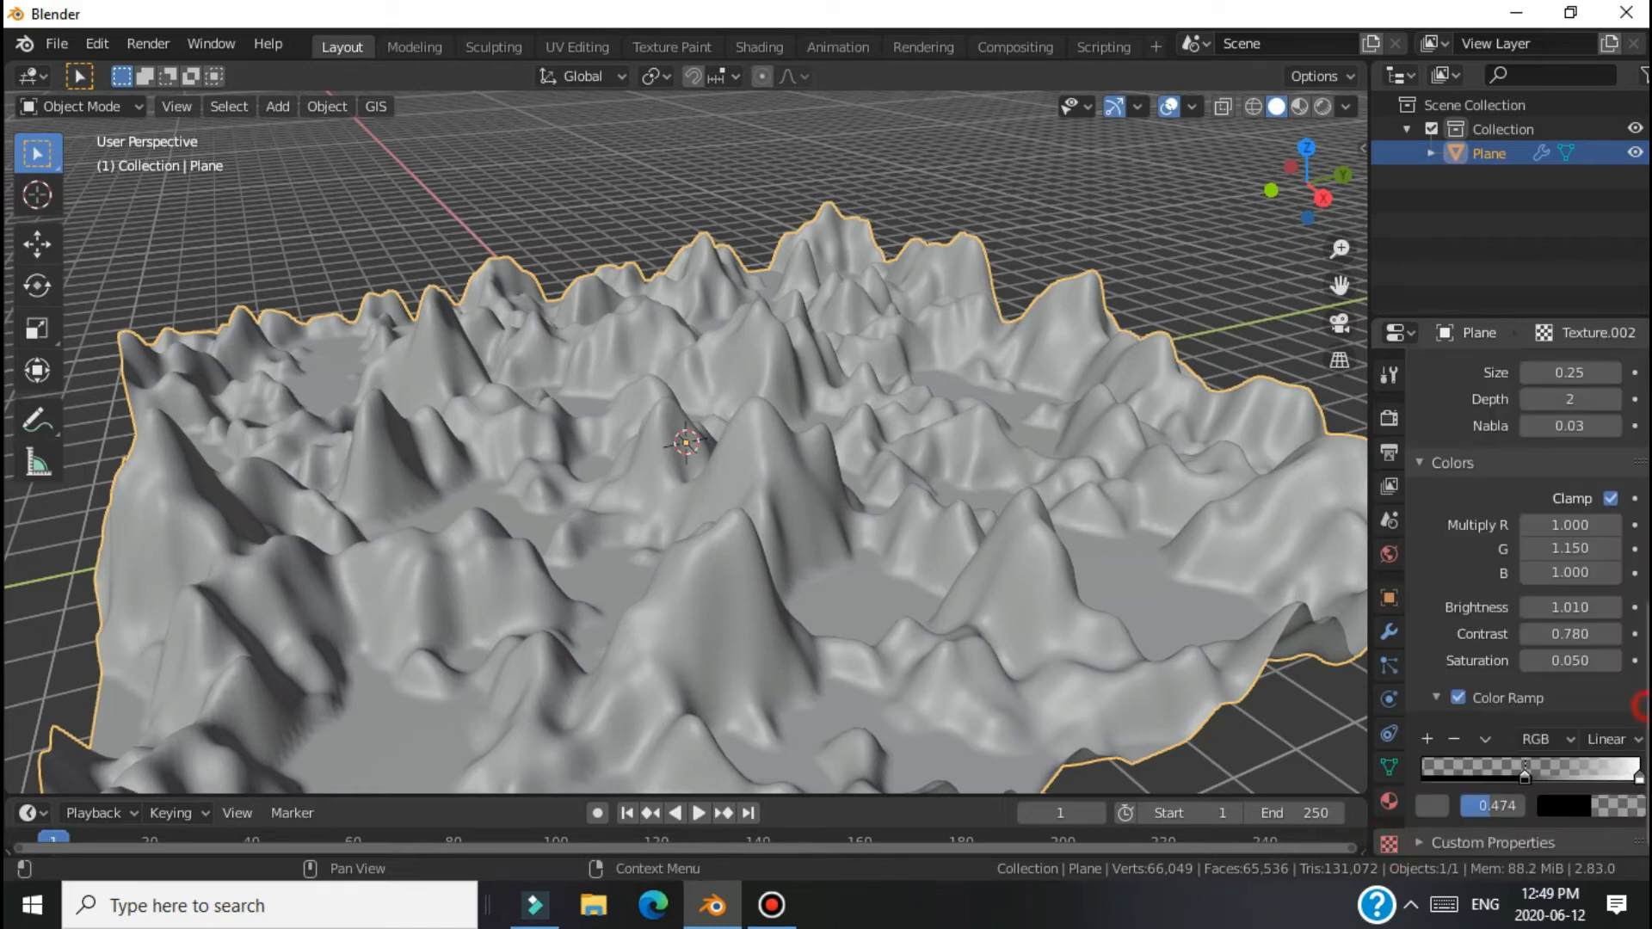
pyautogui.click(1586, 804)
pyautogui.moveTo(1497, 805)
pyautogui.mouseDown()
pyautogui.moveTo(1472, 805)
pyautogui.moveTo(1491, 810)
pyautogui.mouseUp()
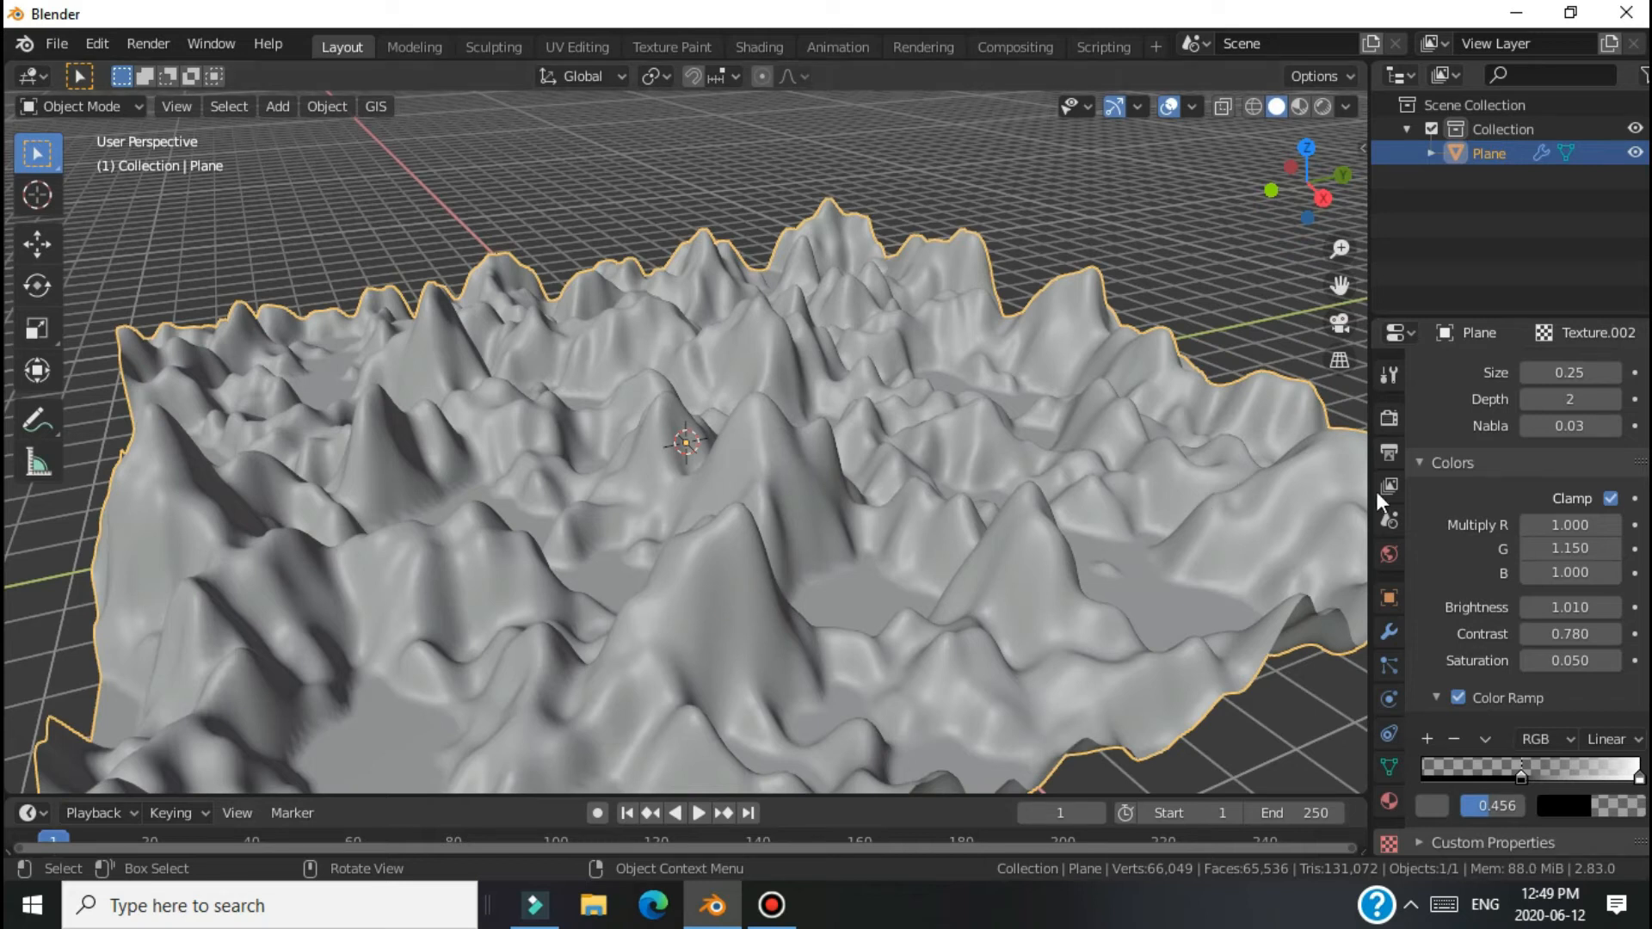
# Enlarge the timeline and keyframe the plane's location and rotation at frame 0
pyautogui.click(1388, 519)
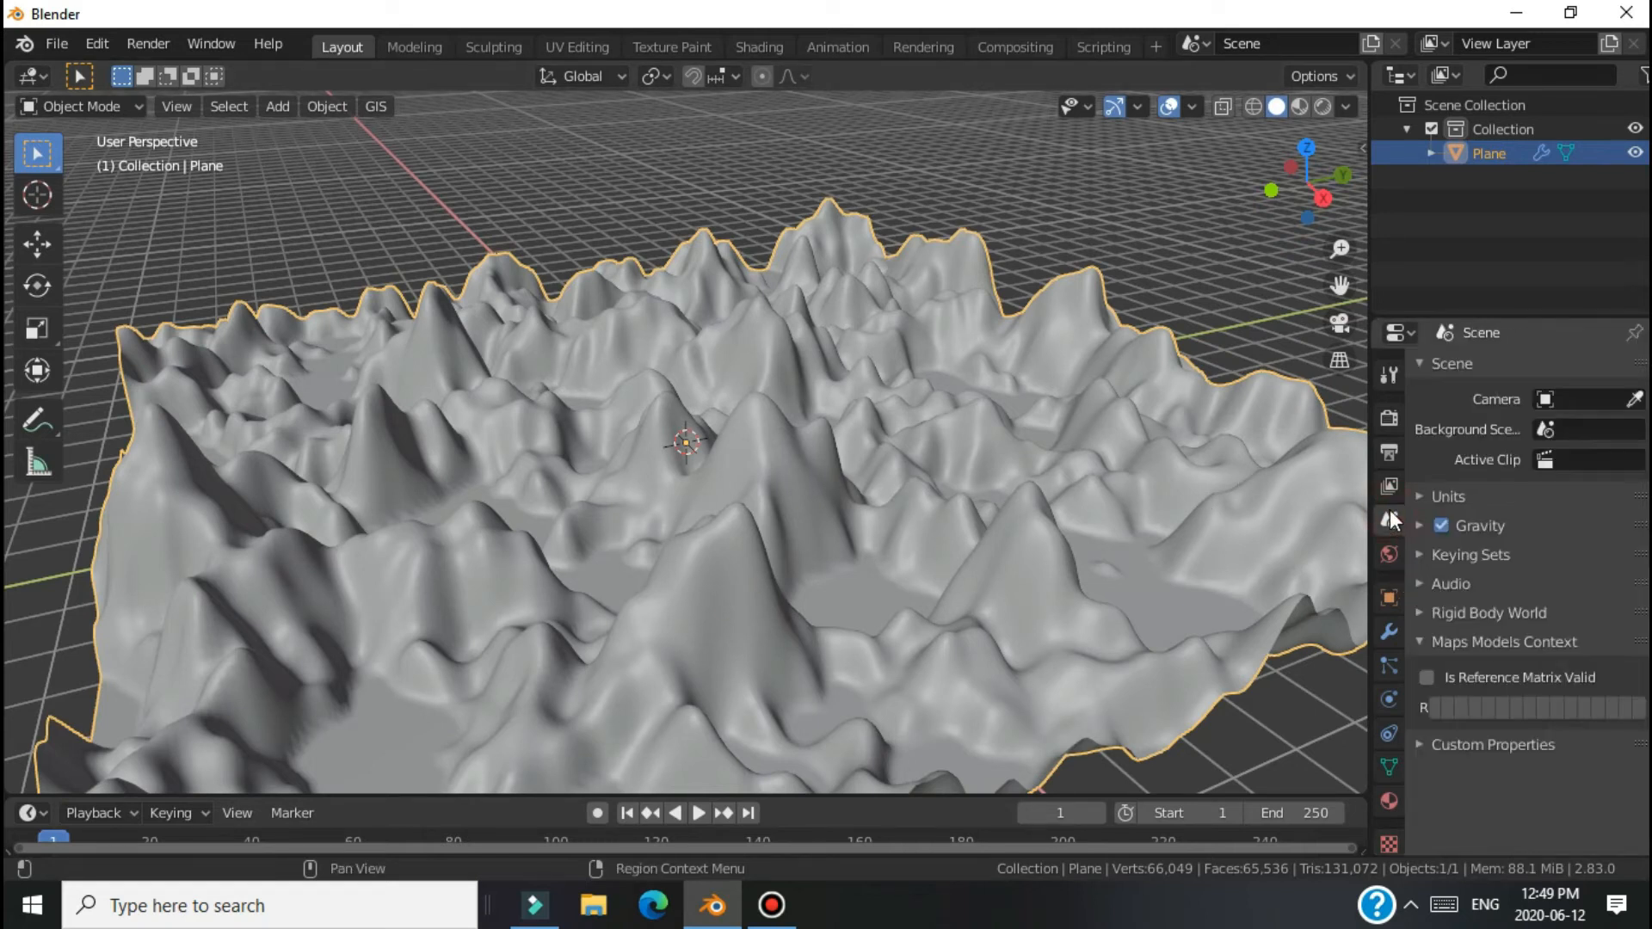
pyautogui.click(1390, 604)
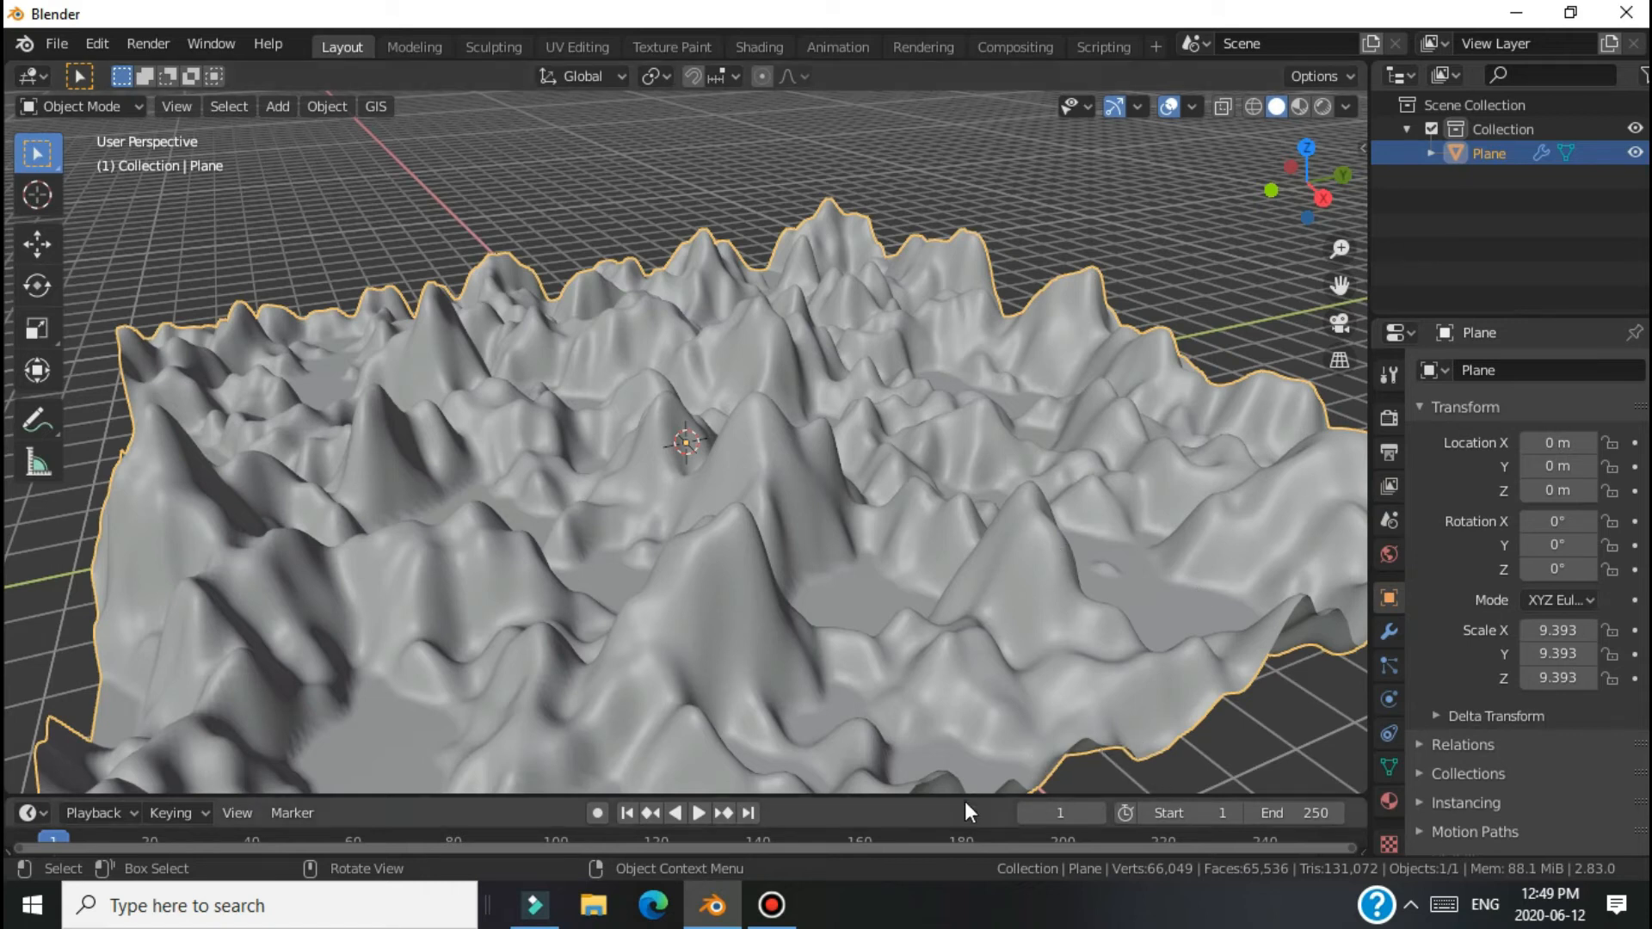
pyautogui.moveTo(961, 796); pyautogui.dragTo(602, 650)
pyautogui.click(39, 693)
pyautogui.press('space')
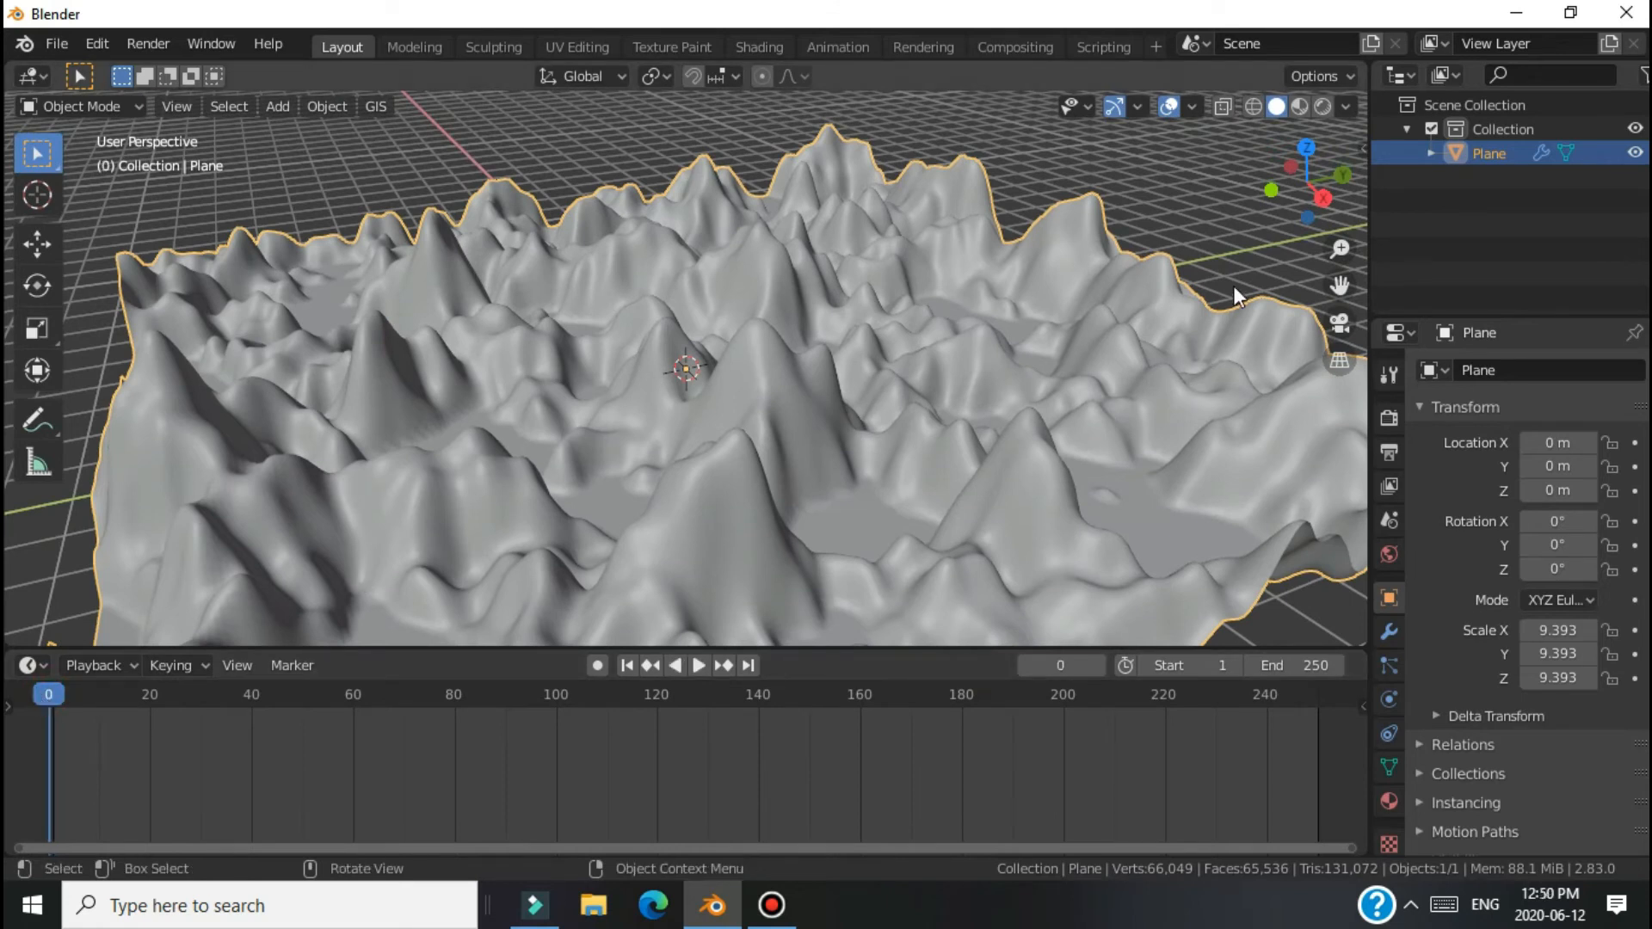
pyautogui.moveTo(1339, 249); pyautogui.dragTo(1296, 184)
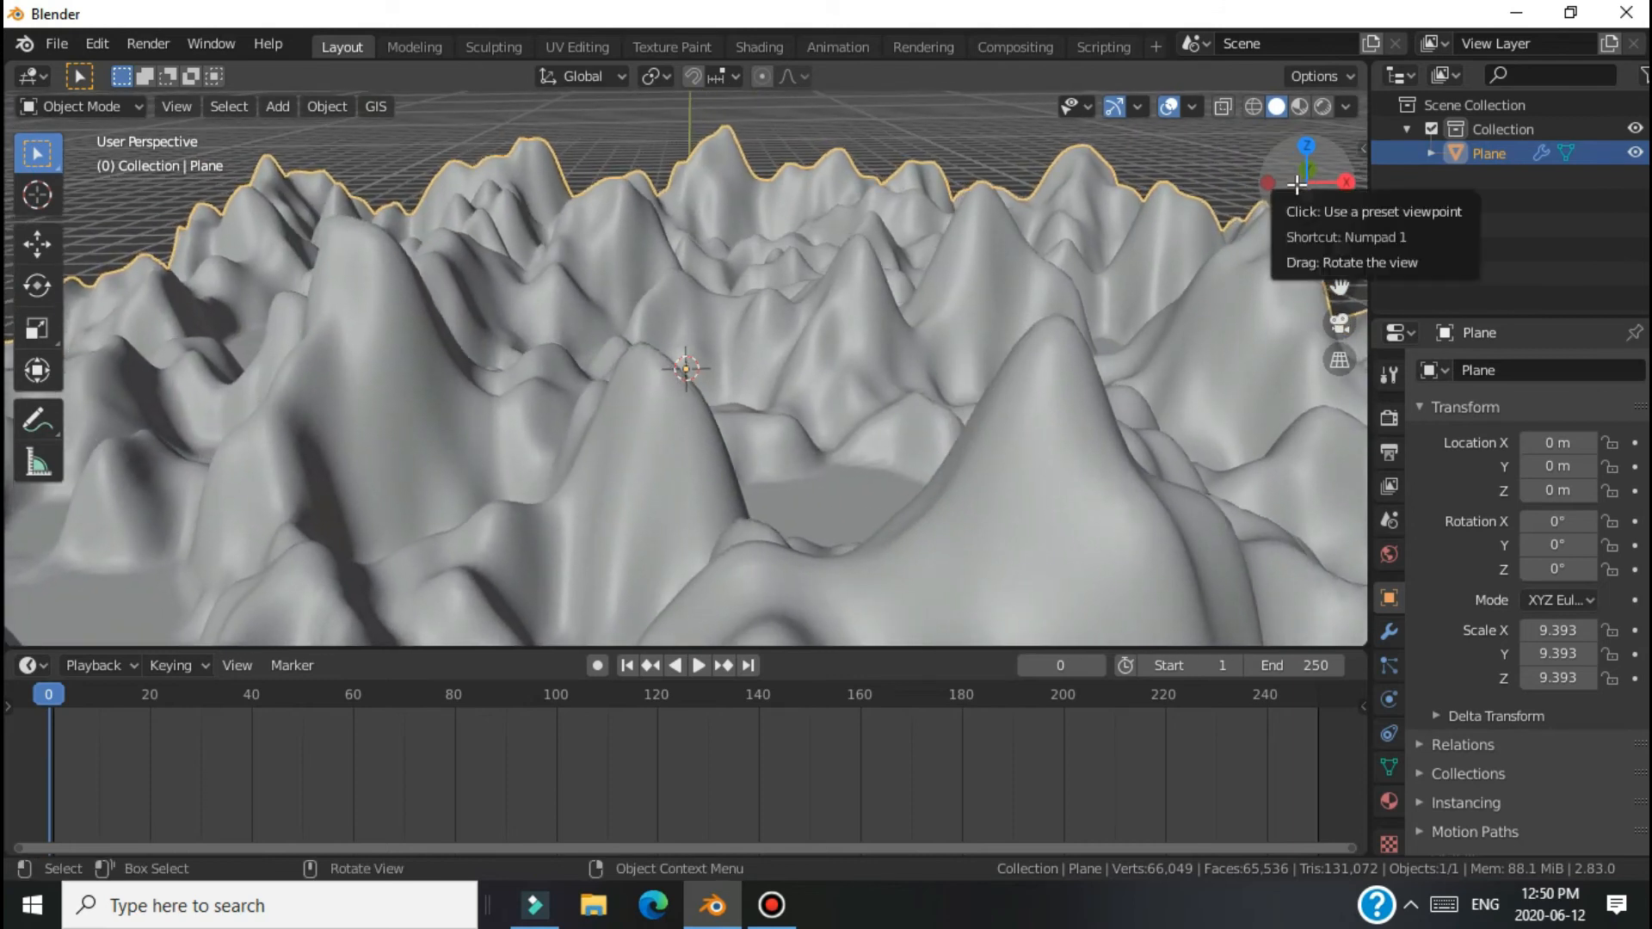
pyautogui.click(1634, 443)
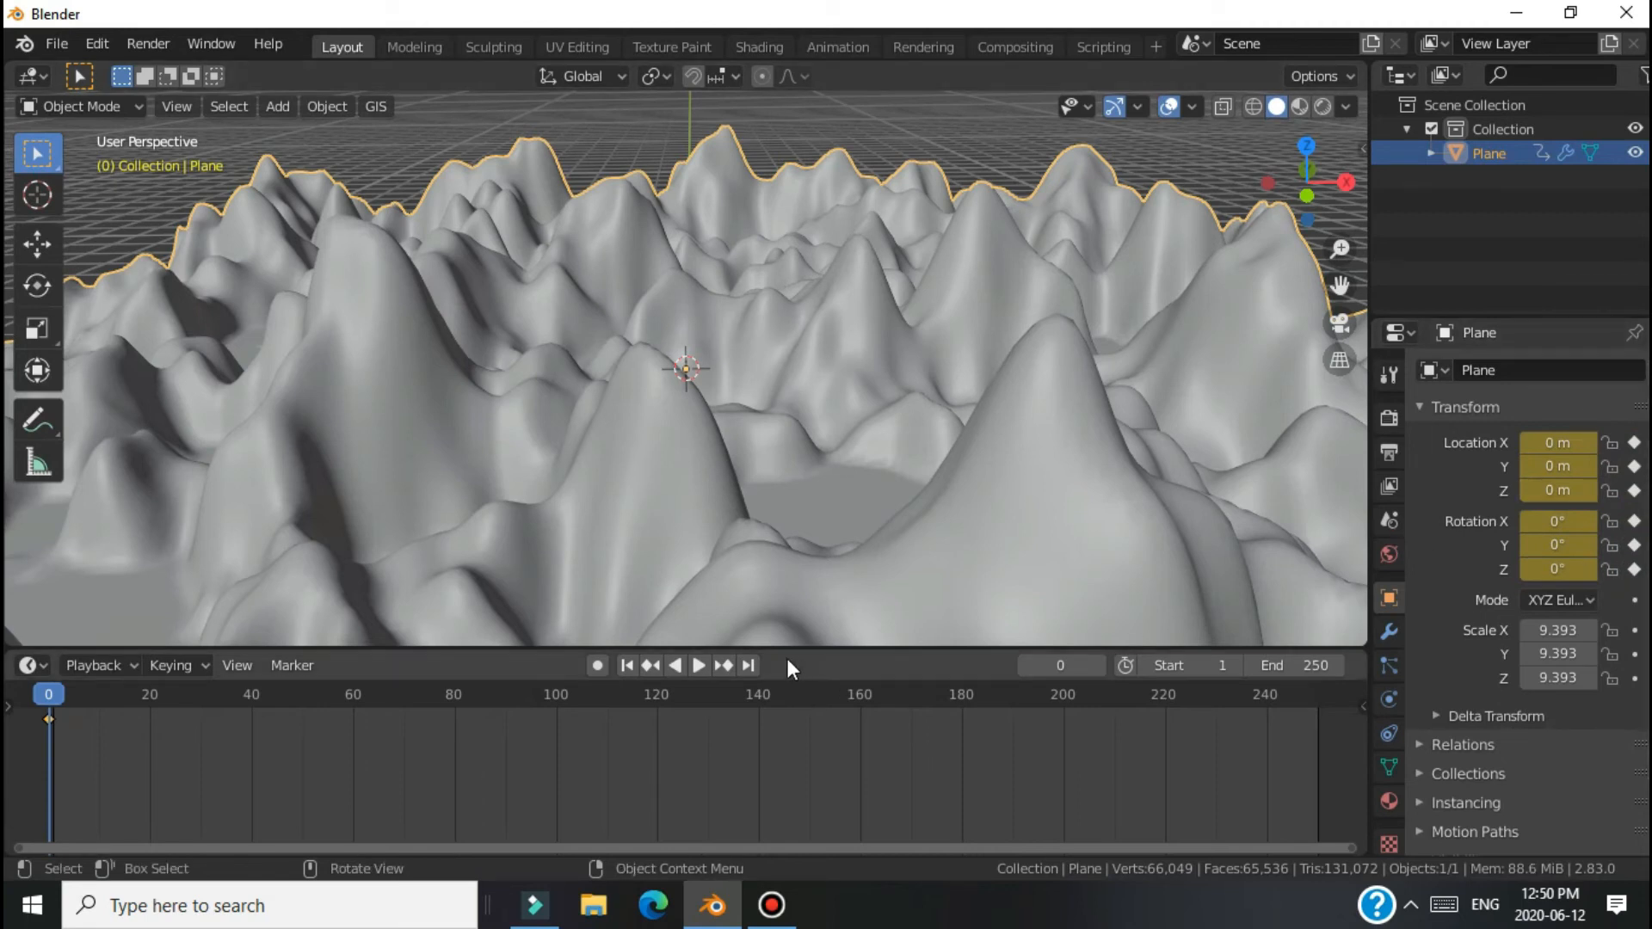
# At frame 250, keyframe the plane at location 0.37, -1.02, 0.3 m and rotation -1.1°, 0°, 183°, with its X scale set to 9.363
pyautogui.click(746, 666)
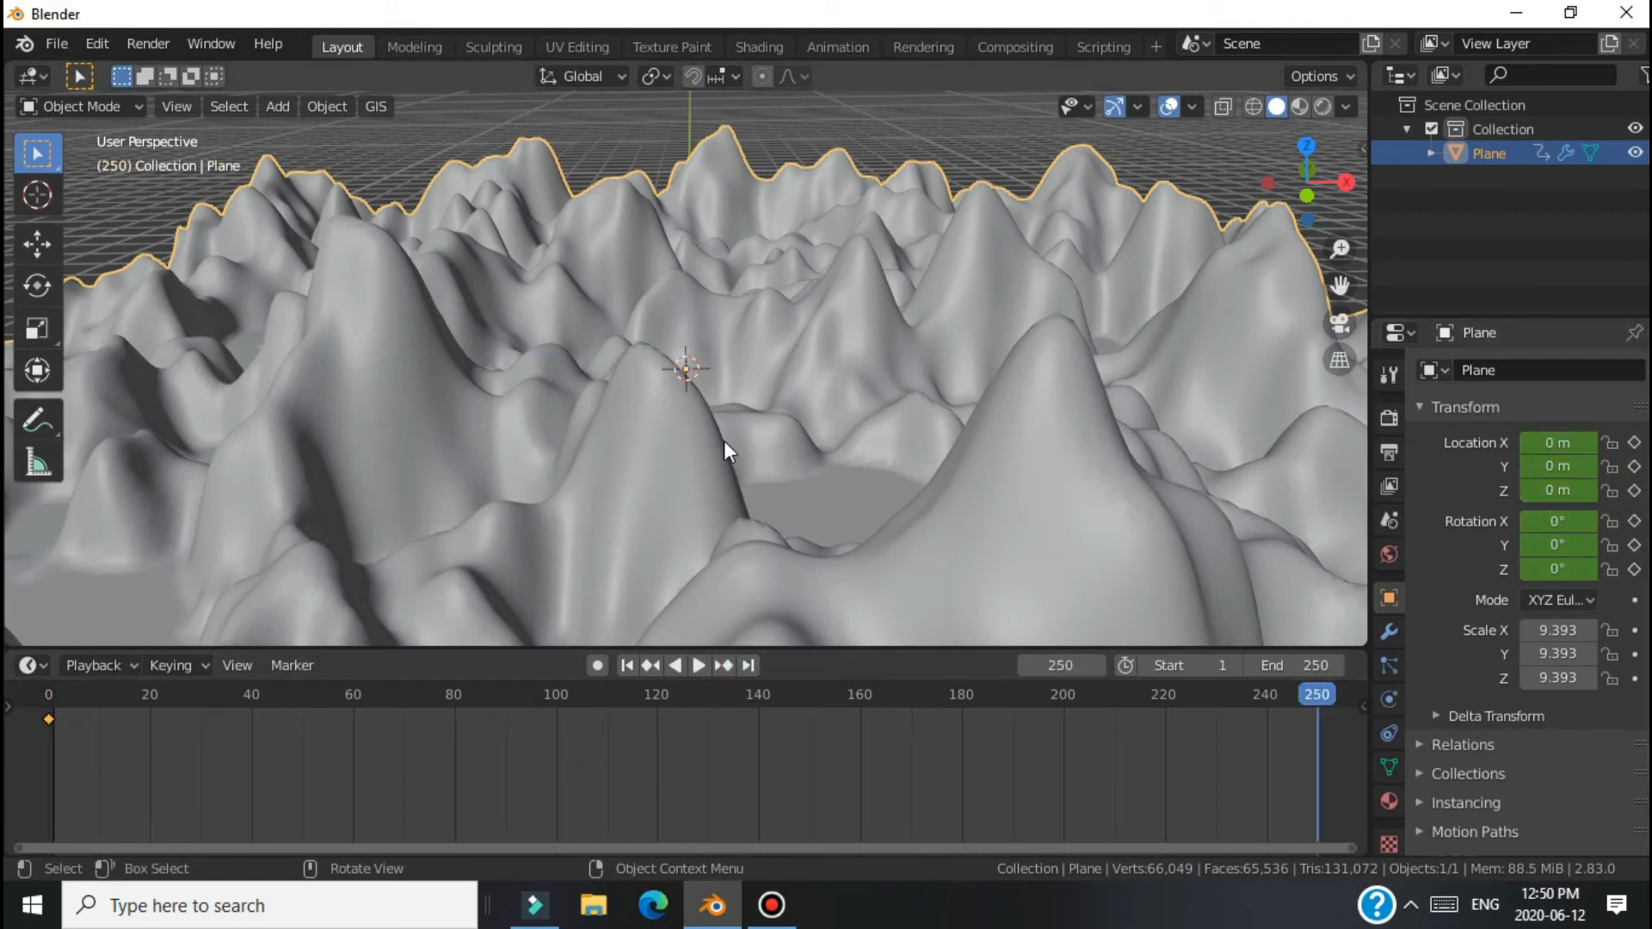
pyautogui.moveTo(714, 442); pyautogui.dragTo(758, 443)
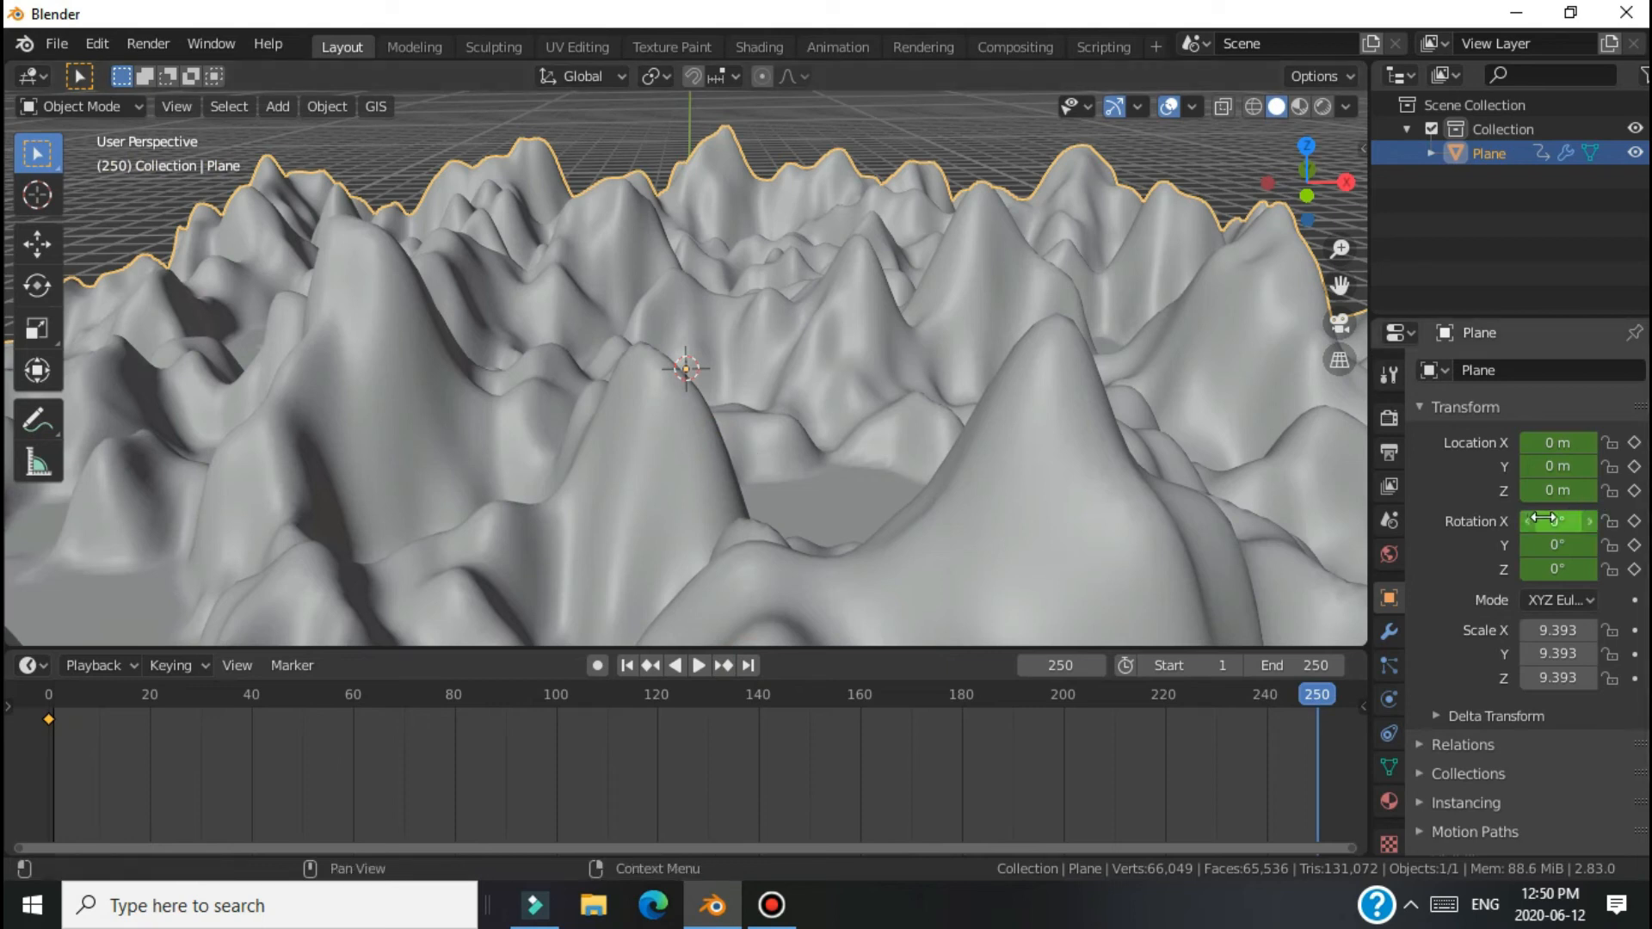
pyautogui.moveTo(1558, 521)
pyautogui.mouseDown()
pyautogui.moveTo(1524, 522)
pyautogui.moveTo(1553, 490)
pyautogui.mouseUp()
pyautogui.moveTo(1556, 549); pyautogui.dragTo(1551, 549)
pyautogui.moveTo(1556, 630); pyautogui.dragTo(1549, 629)
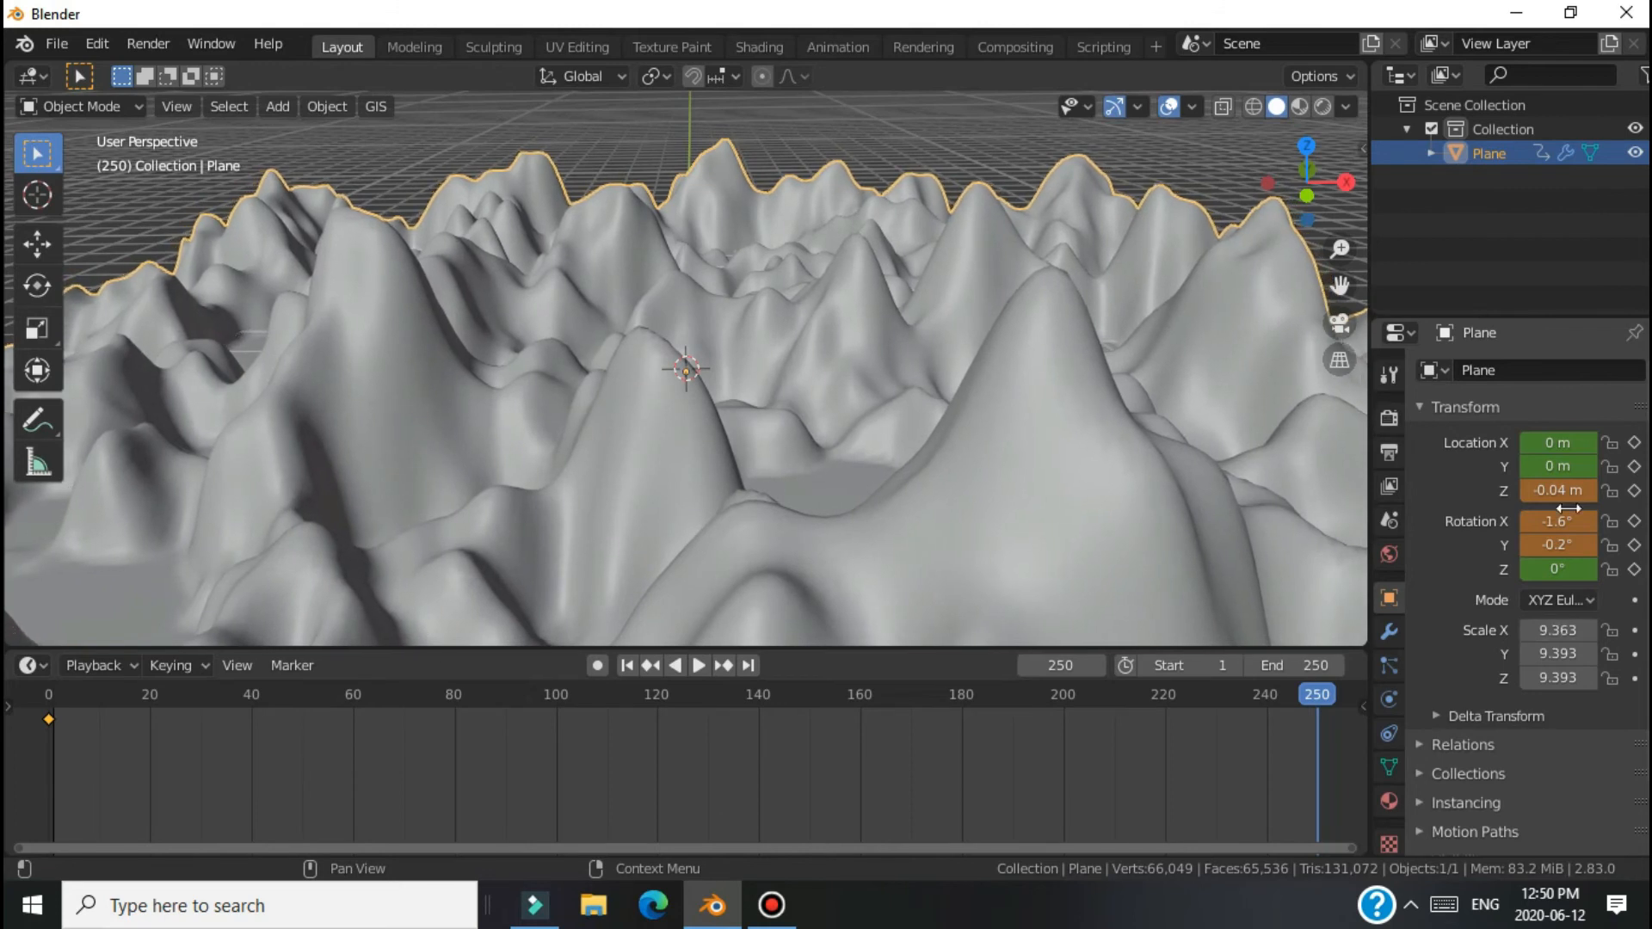
pyautogui.moveTo(1557, 466); pyautogui.dragTo(1551, 466)
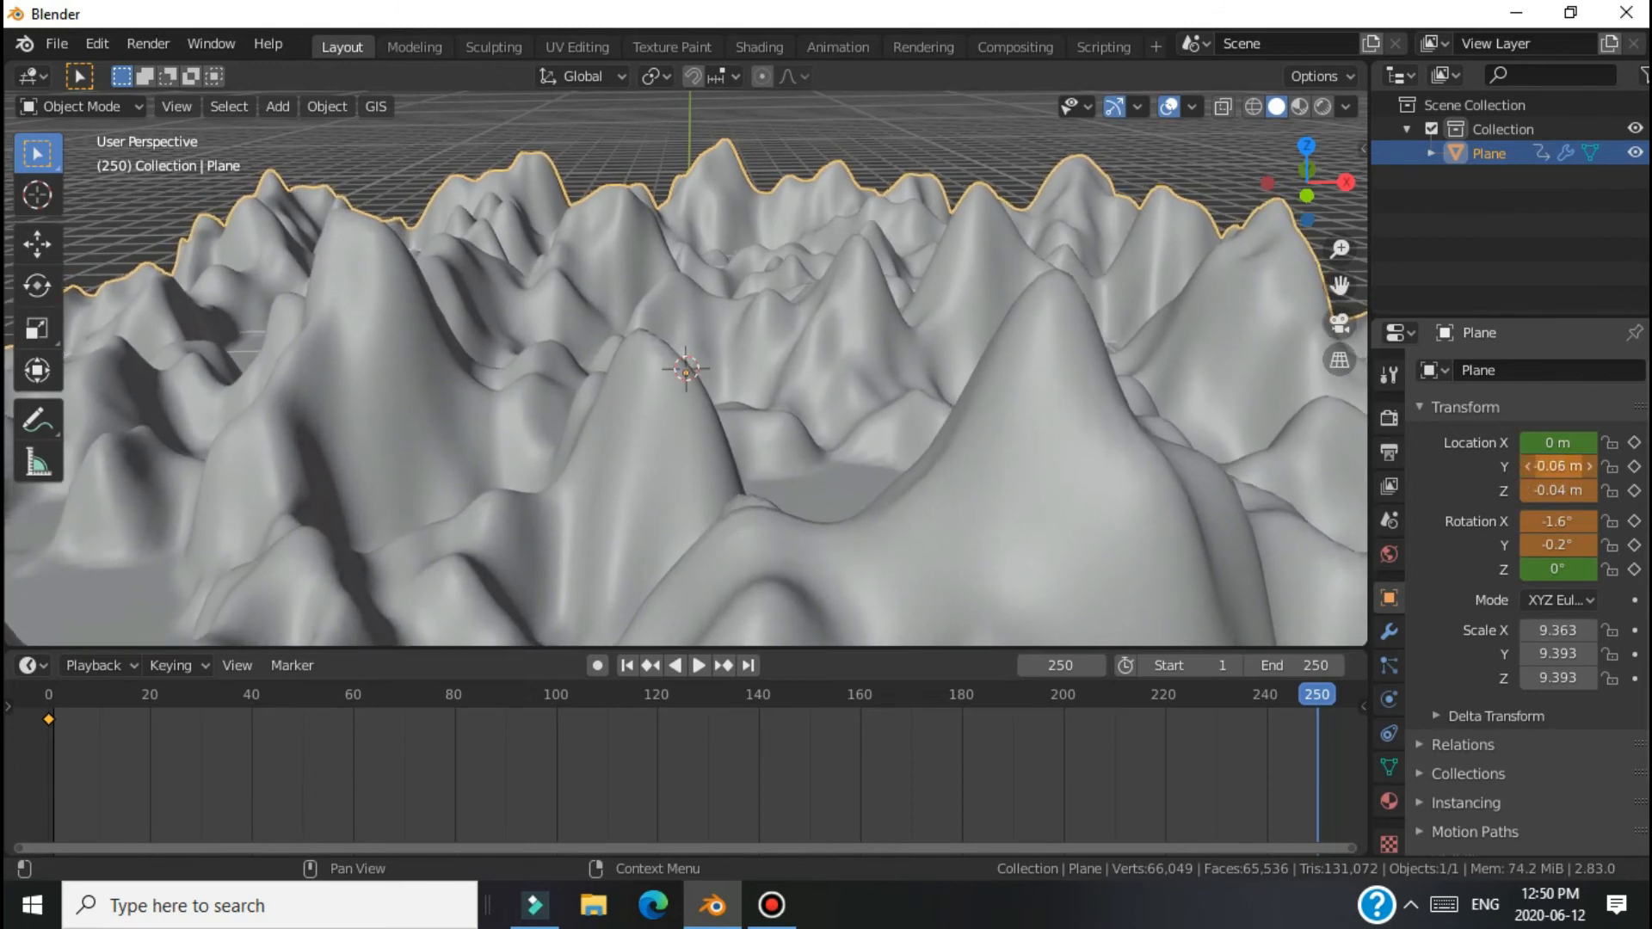
pyautogui.moveTo(1554, 569)
pyautogui.mouseDown()
pyautogui.moveTo(1651, 569)
pyautogui.moveTo(1560, 568)
pyautogui.mouseUp()
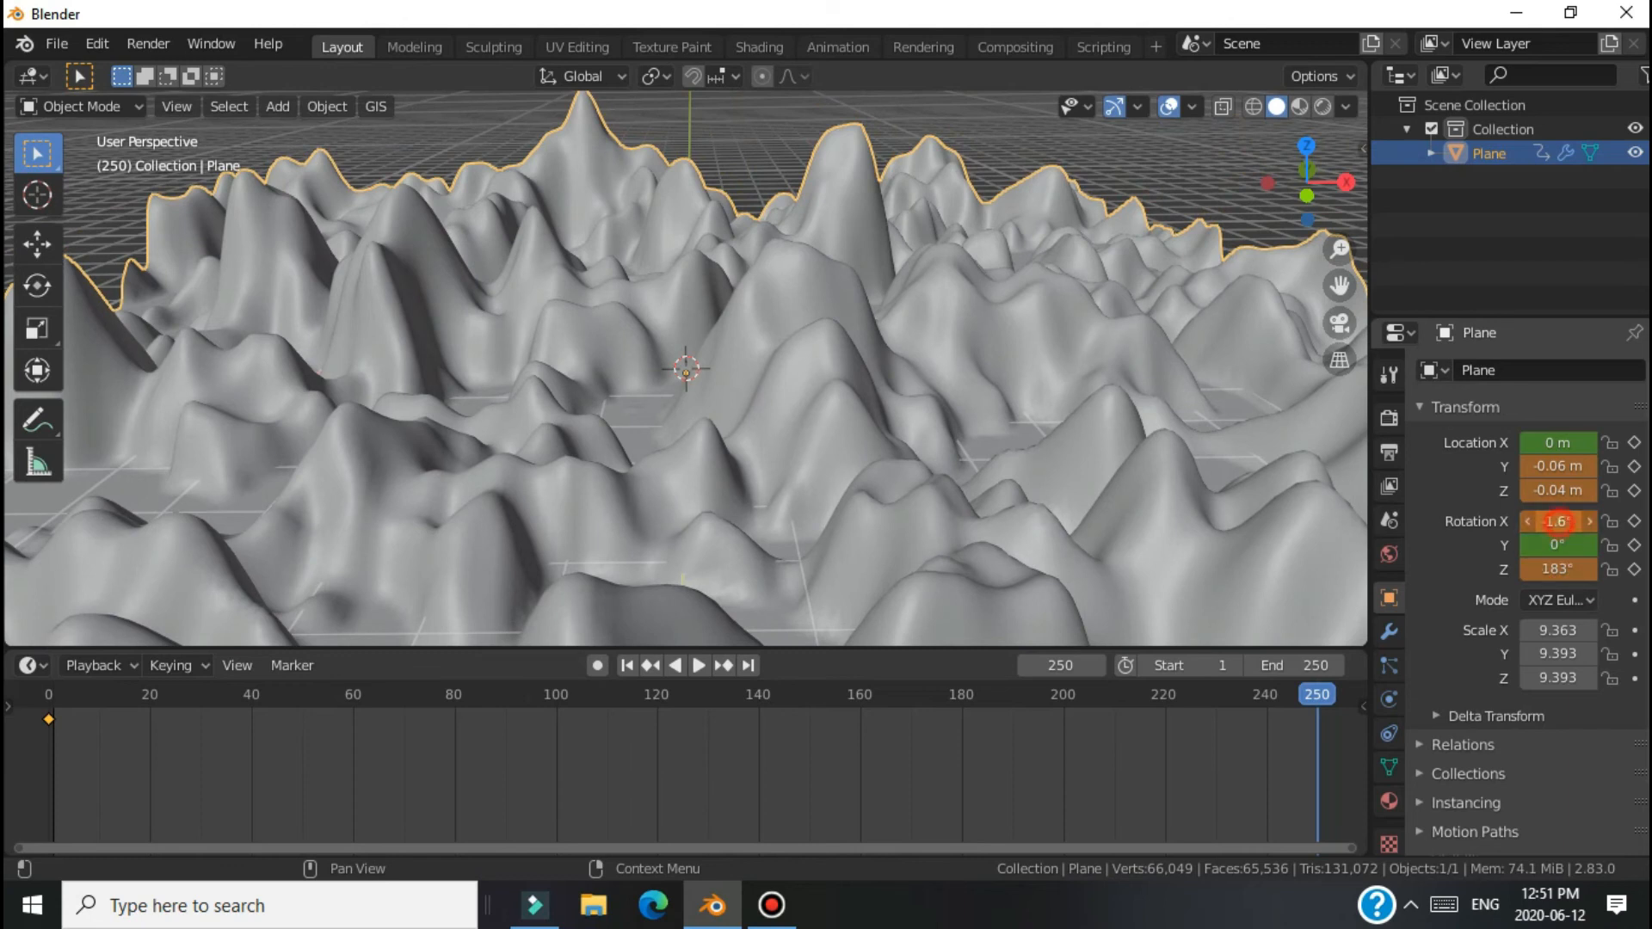
pyautogui.moveTo(1557, 490); pyautogui.dragTo(1638, 462)
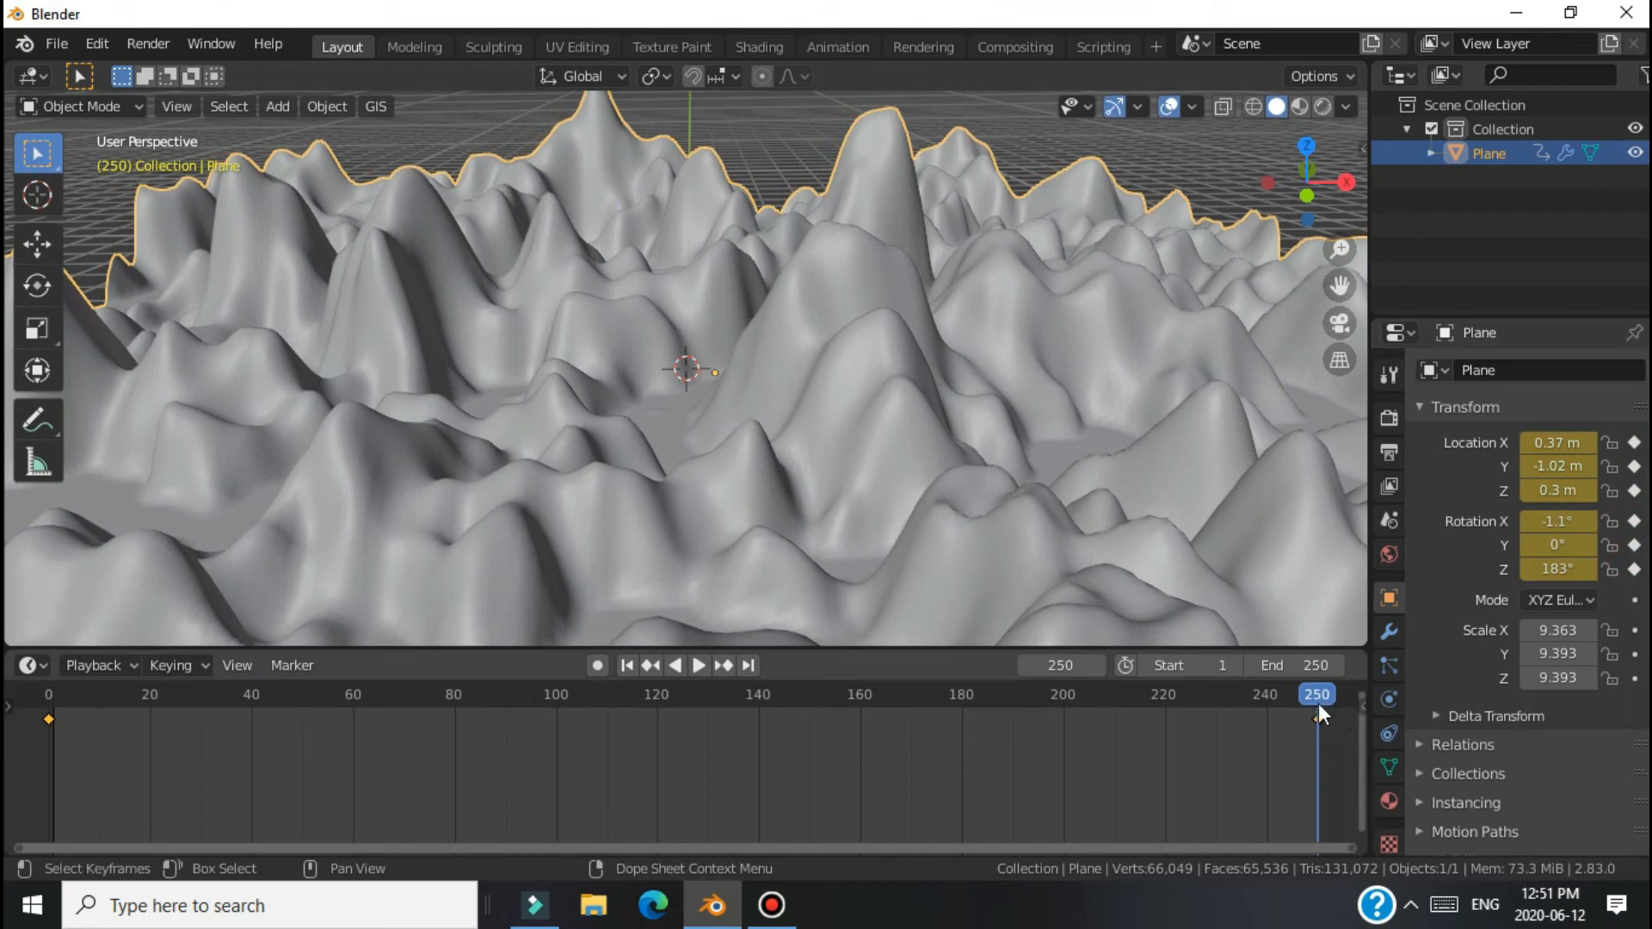
# Play the plane's animation from frame 1
pyautogui.click(627, 666)
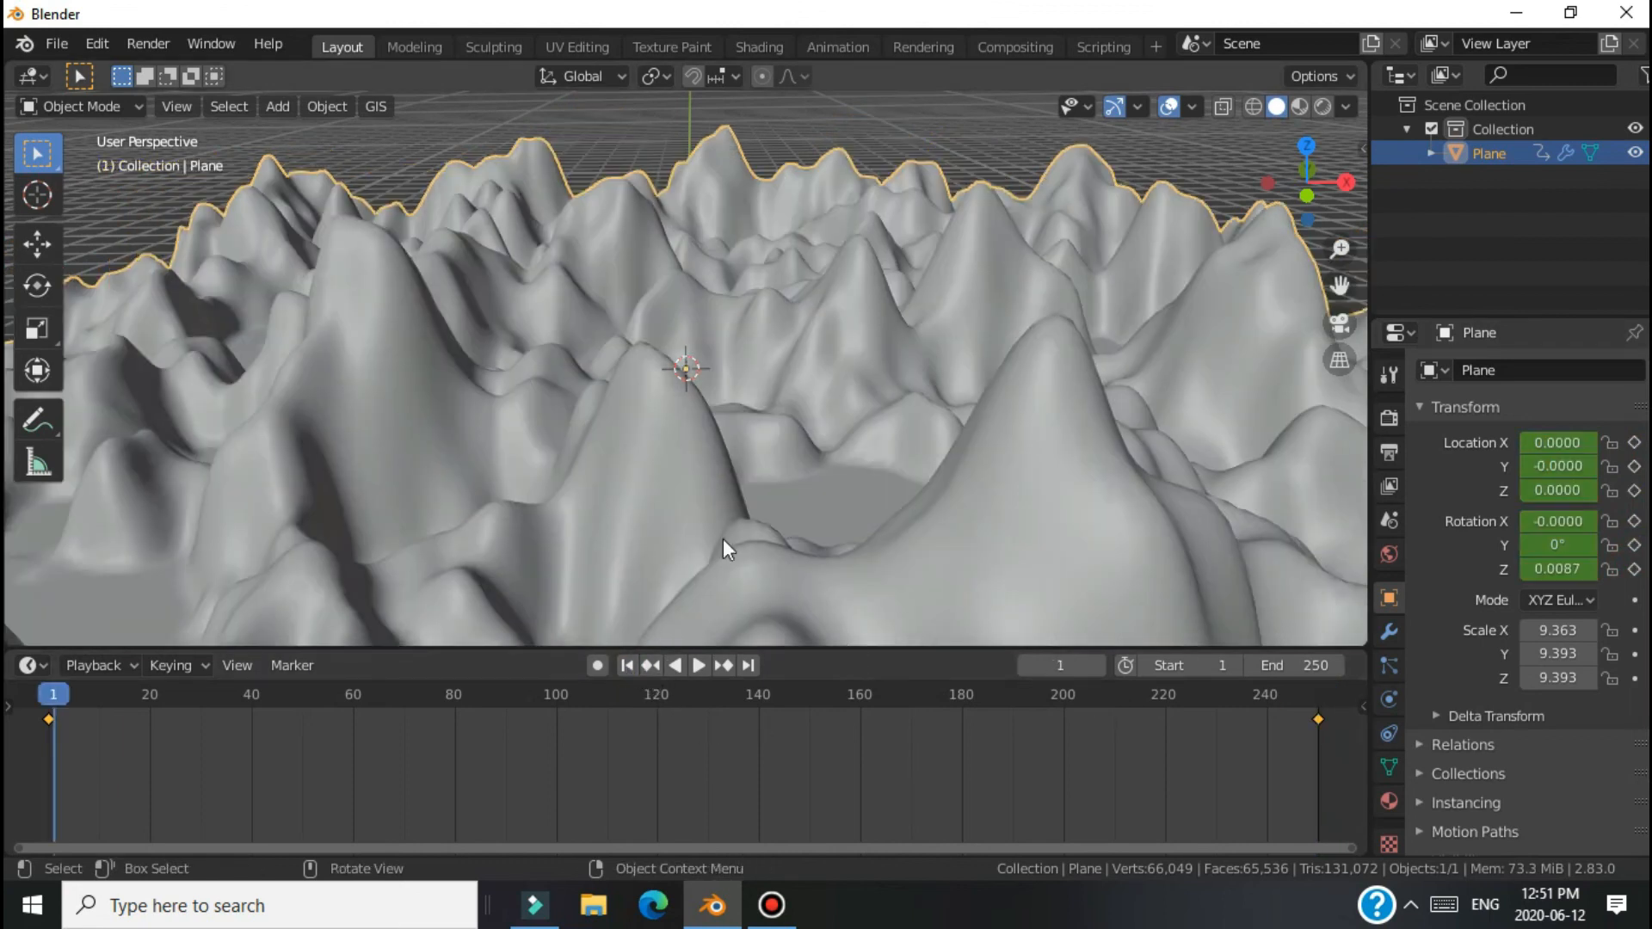
pyautogui.click(698, 665)
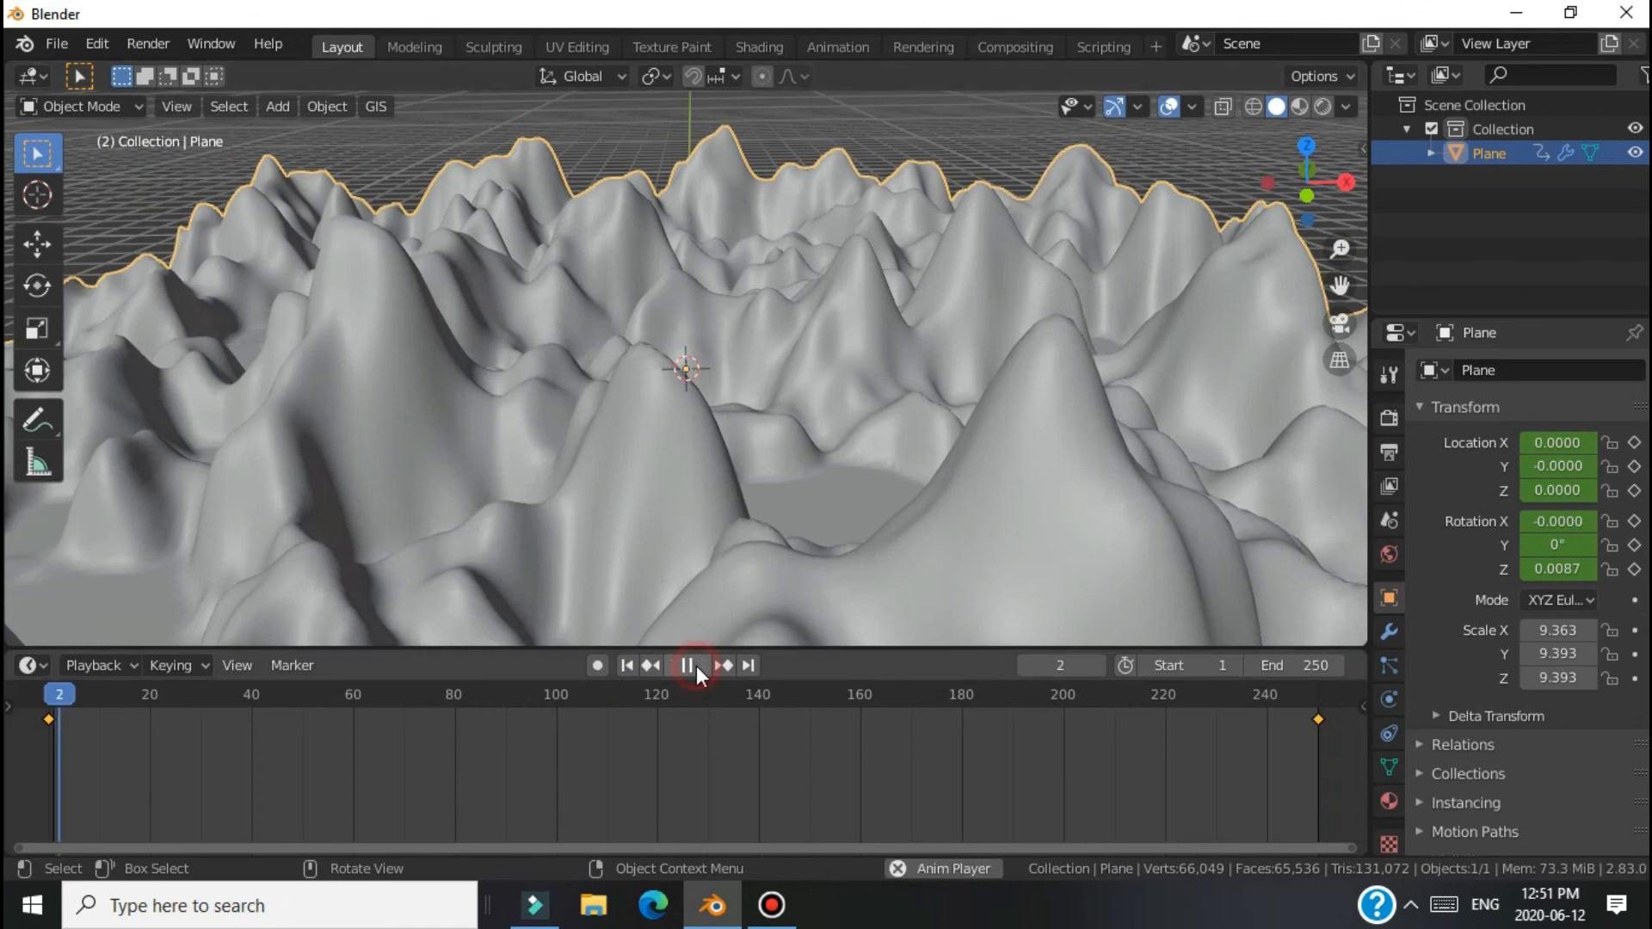